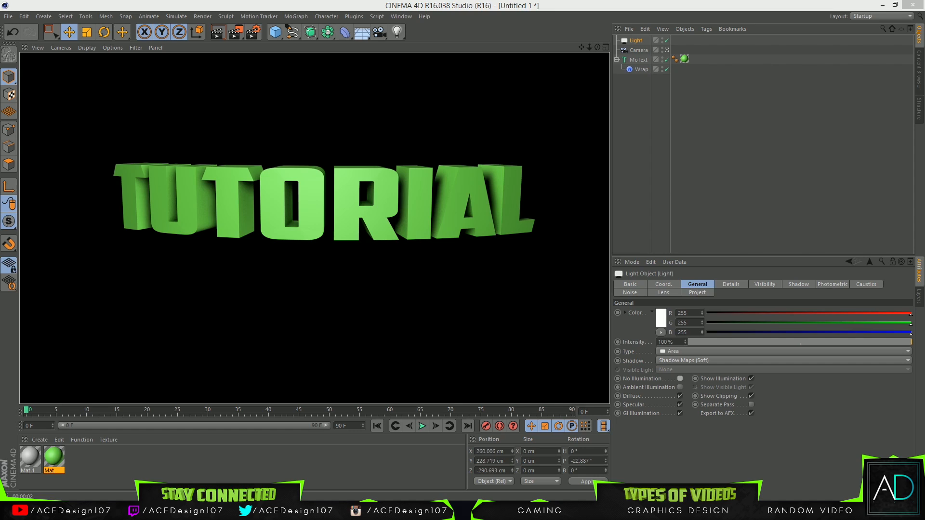
Create a new project and add a MoText object reading "TYPES OF VIDEOS"
left_click(515, 5)
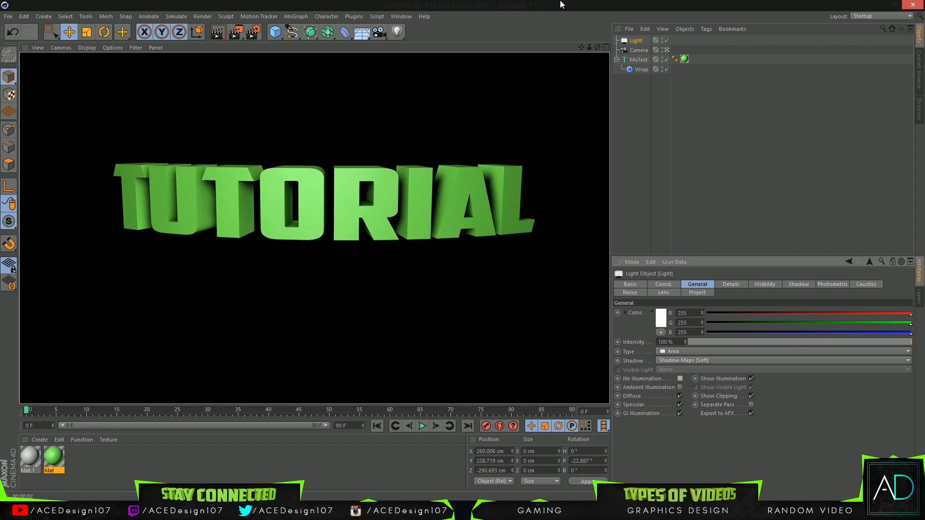
left_click(10, 18)
left_click(22, 26)
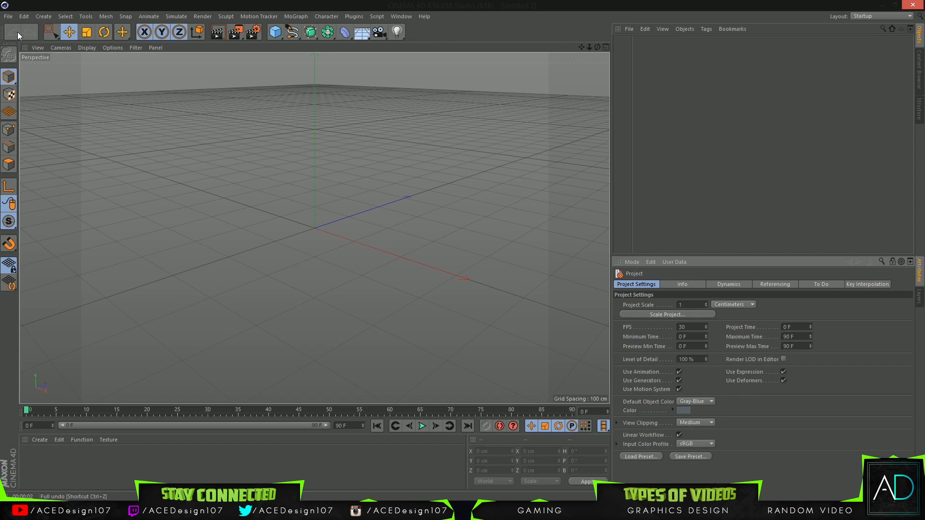
left_click(300, 17)
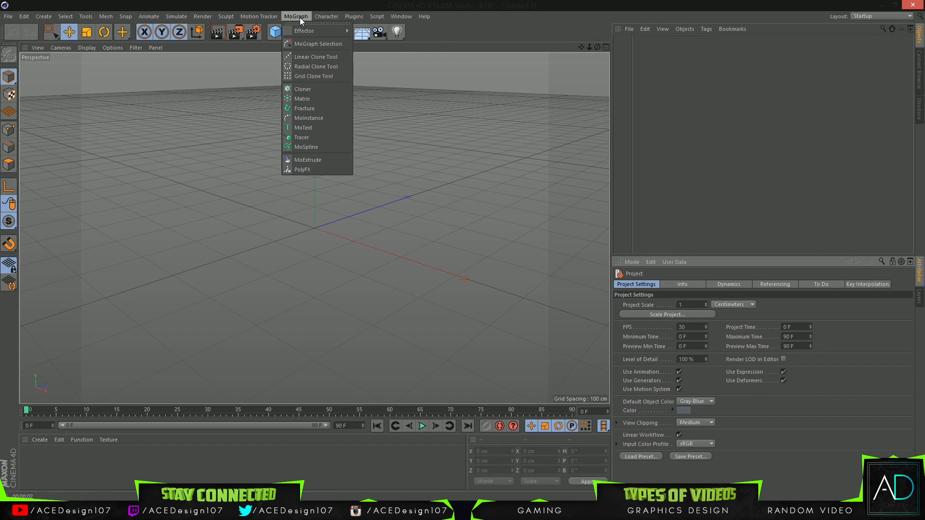
left_click(304, 128)
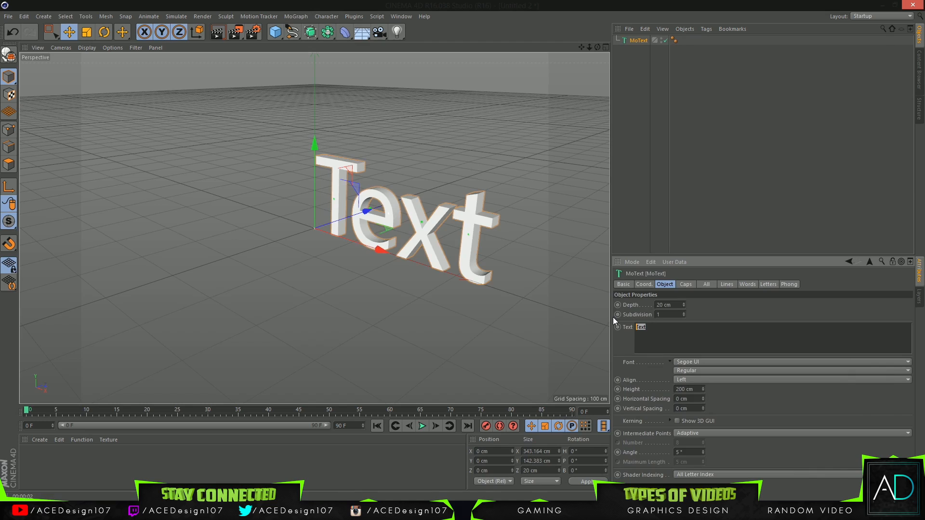
type("TYPES OF VIDEOS")
Change the MoText font to American Captain
left_click(699, 361)
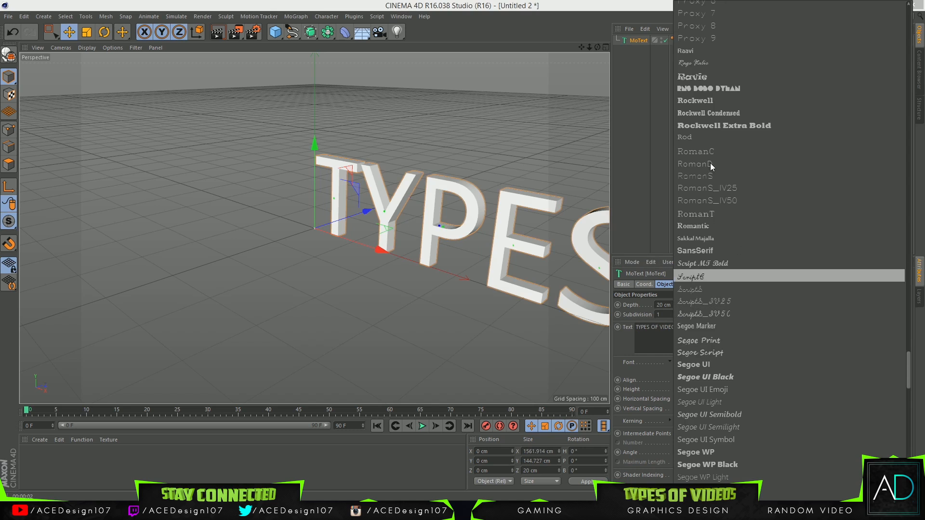
scroll(745, 288, "up", 5)
scroll(747, 282, "up", 15)
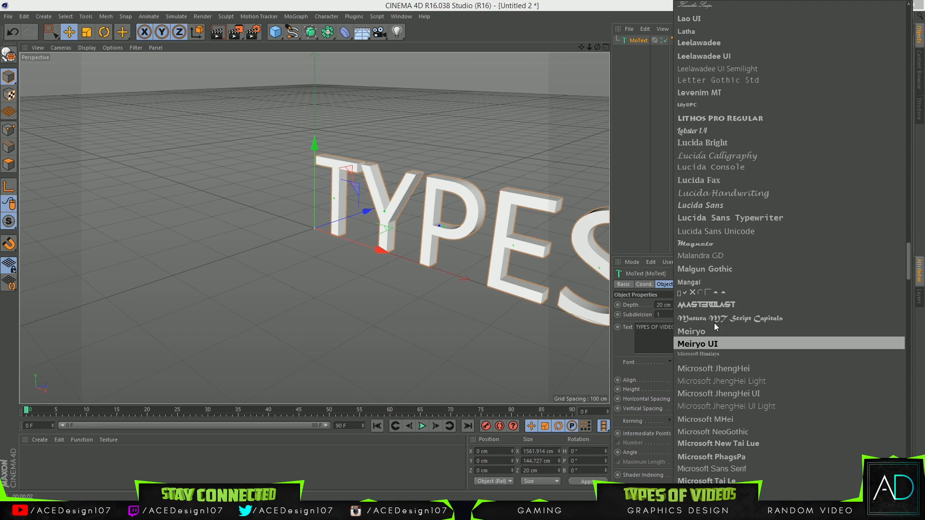
scroll(710, 304, "up", 10)
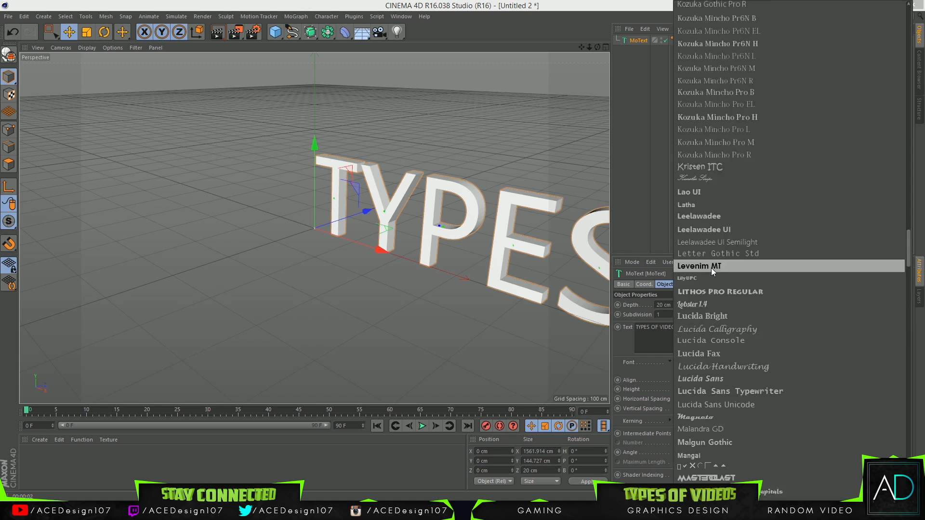
scroll(706, 234, "up", 12)
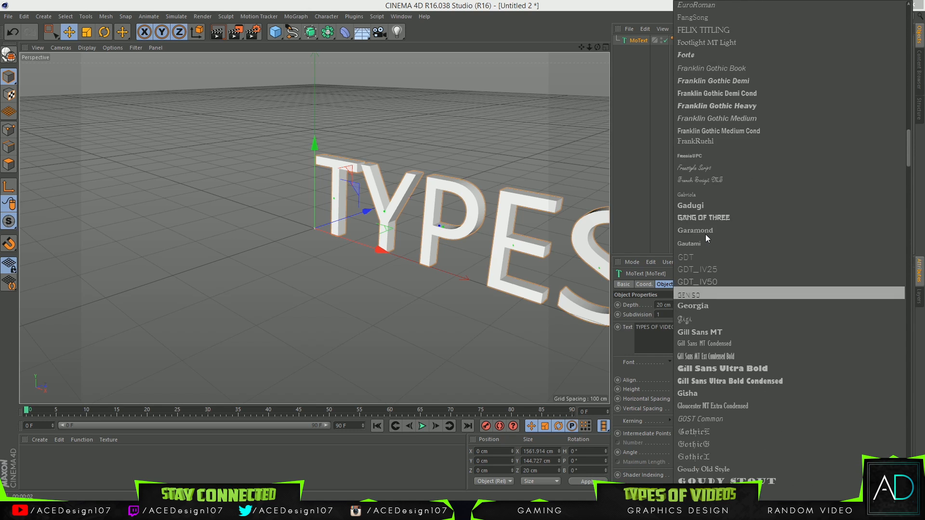
scroll(705, 231, "up", 12)
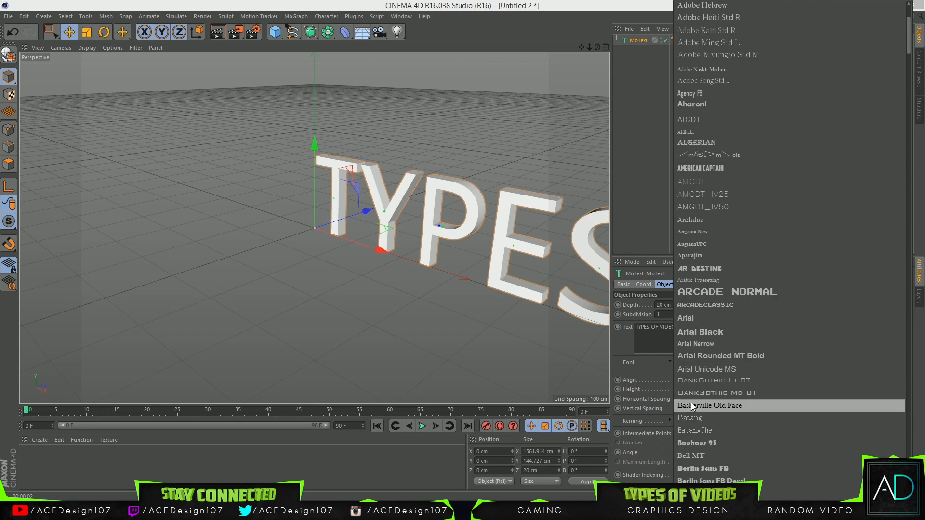
scroll(693, 395, "up", 5)
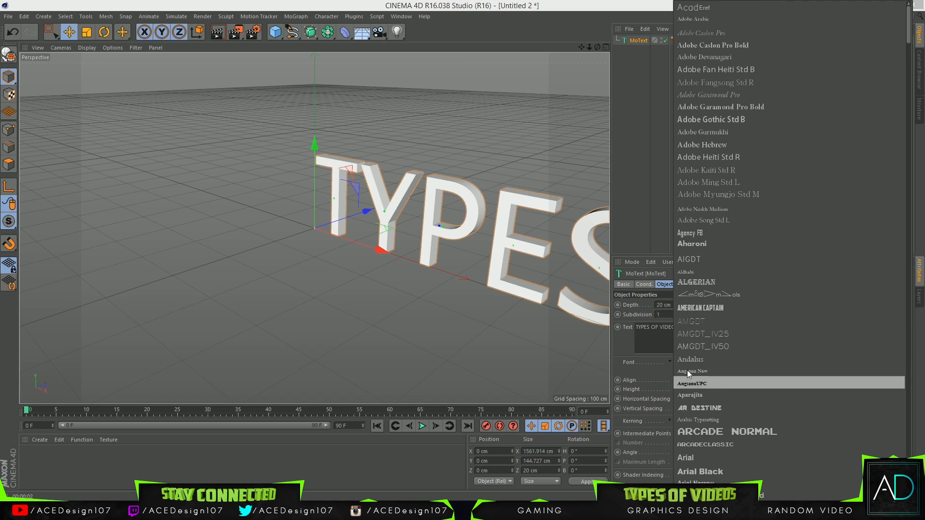
left_click(704, 309)
Set the MoText extrusion depth to 65 cm
left_click_drag(589, 47, 555, 46)
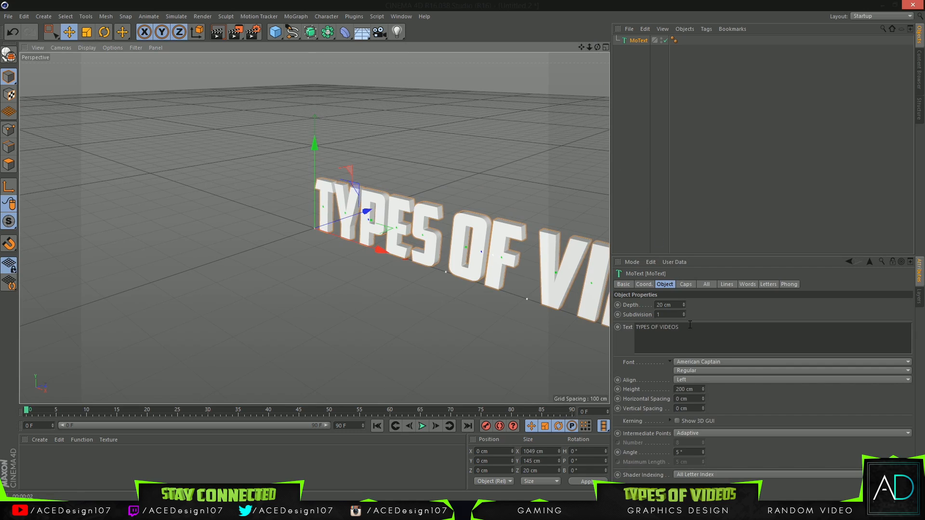
left_click_drag(682, 305, 645, 301)
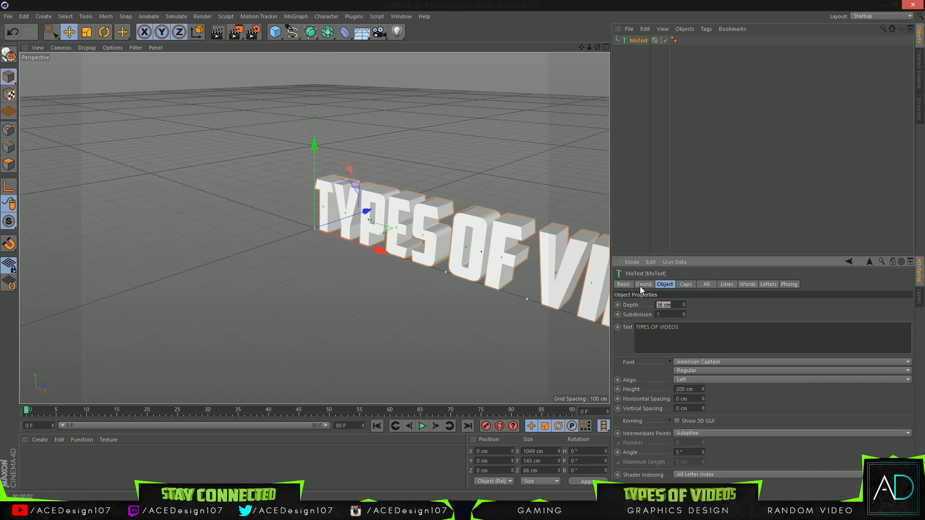
type("65")
key("Return")
Add a camera, frame the text almost head-on through it at about X 82, Y 133, Z -969 cm, and leave the camera view
left_click(380, 33)
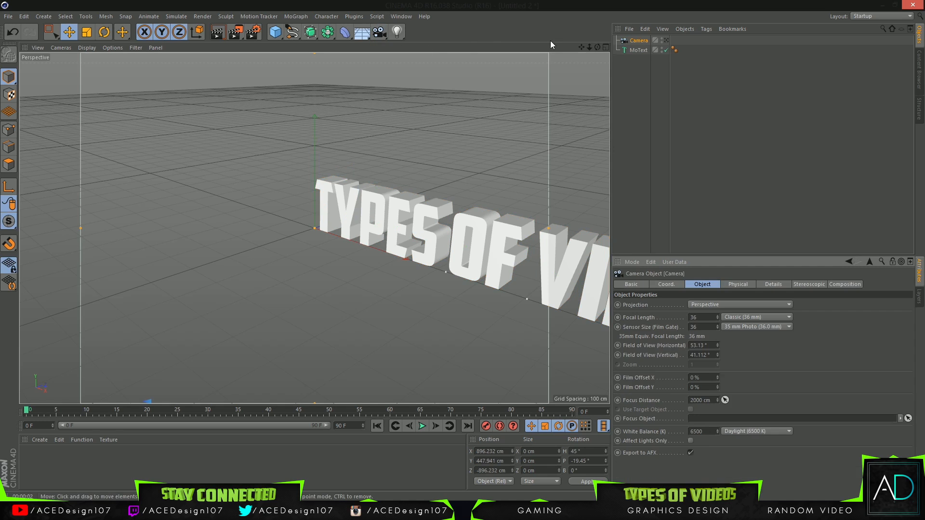
left_click(666, 41)
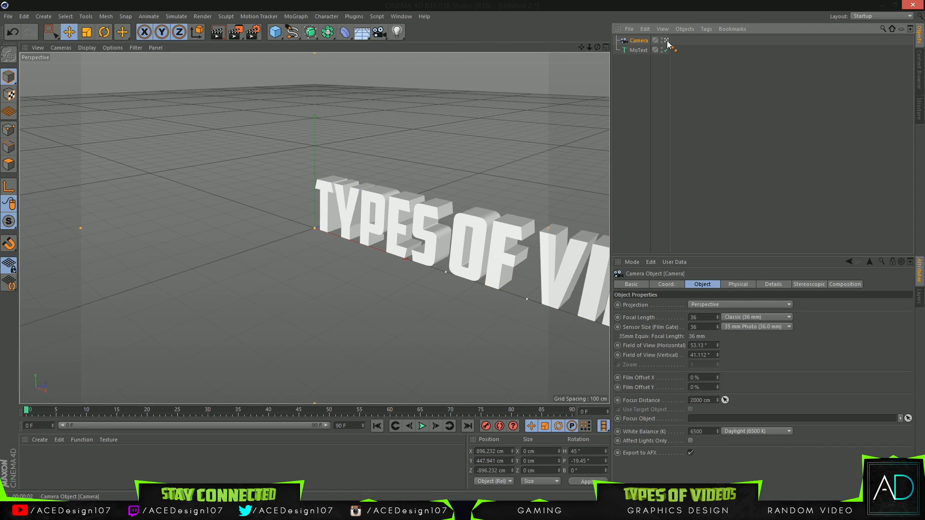
left_click_drag(597, 47, 669, 25)
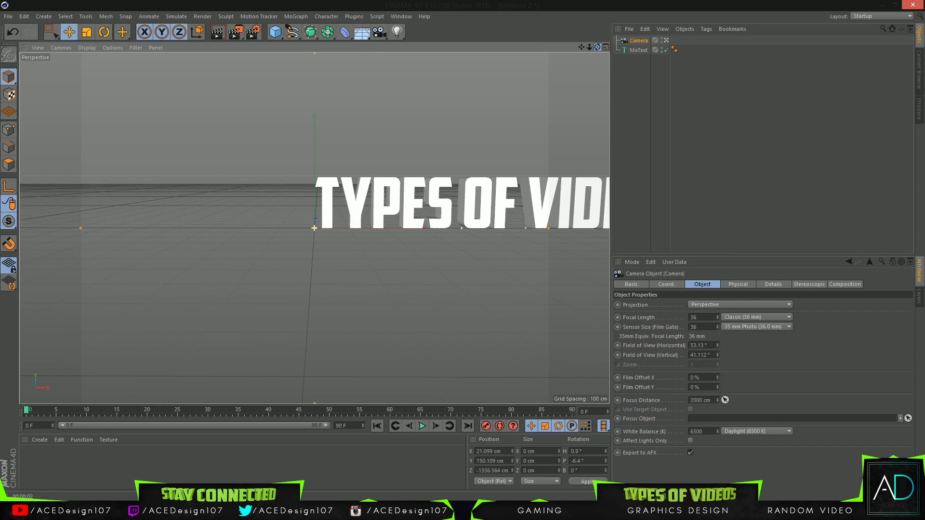
left_click_drag(589, 48, 533, 61)
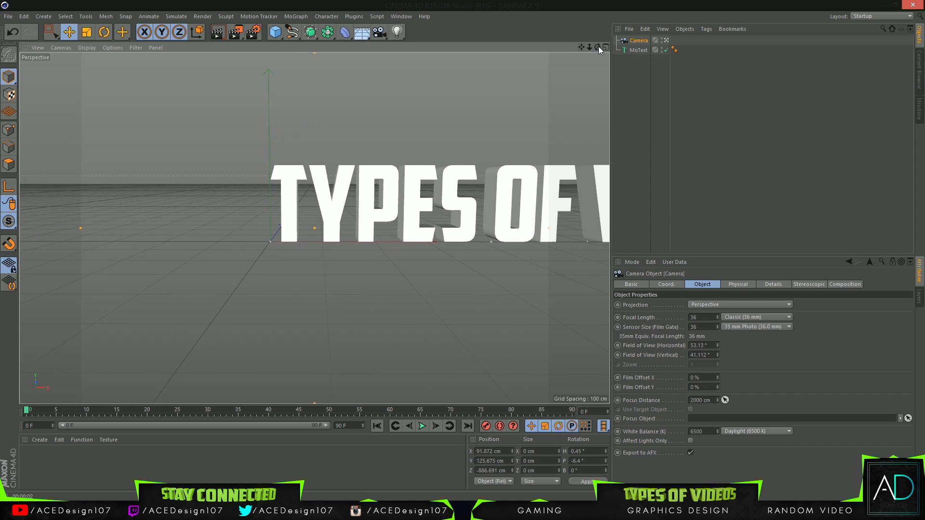
left_click_drag(598, 46, 580, 47)
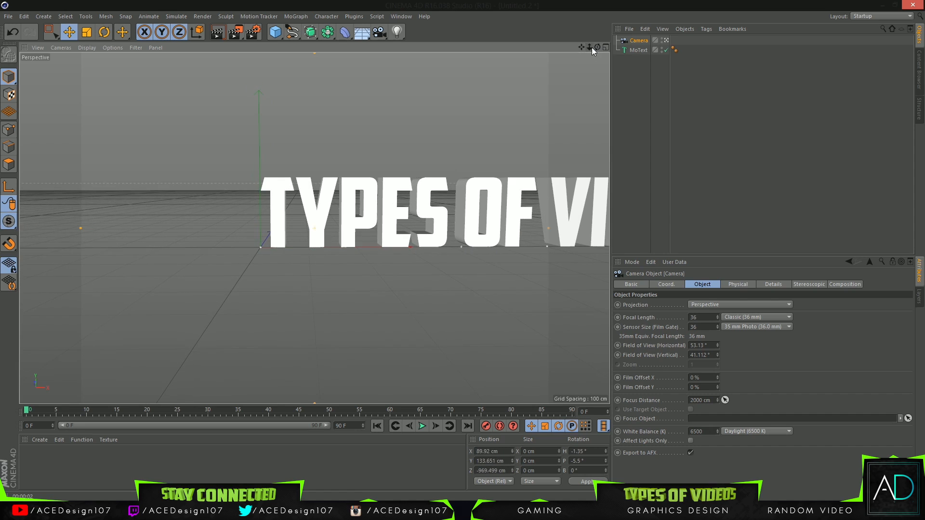
left_click(666, 40)
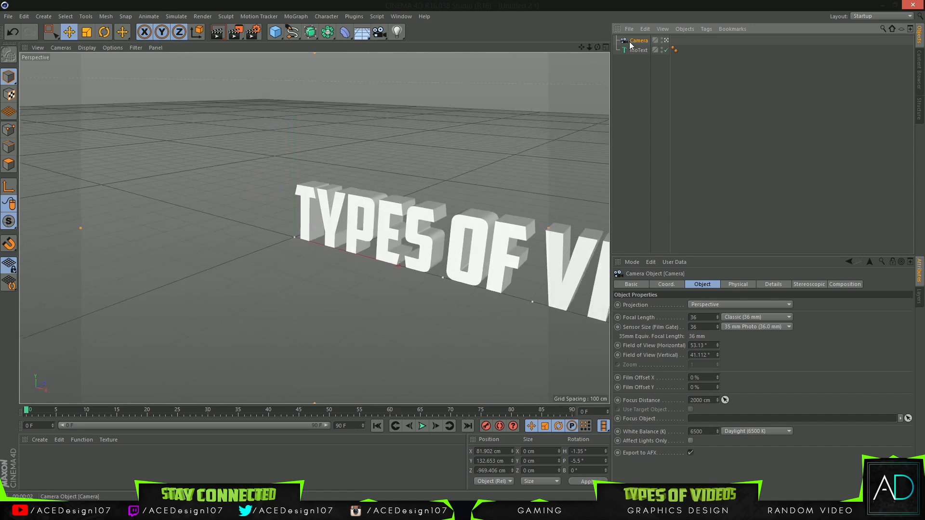
Set the render output to 1920 x 1080 pixels with a resolution of 300 DPI
left_click(249, 32)
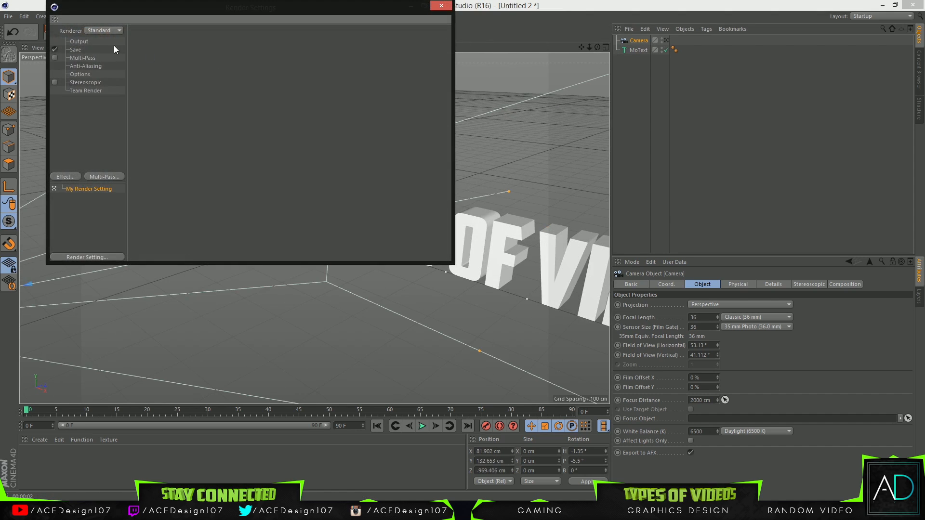
double_click(199, 50)
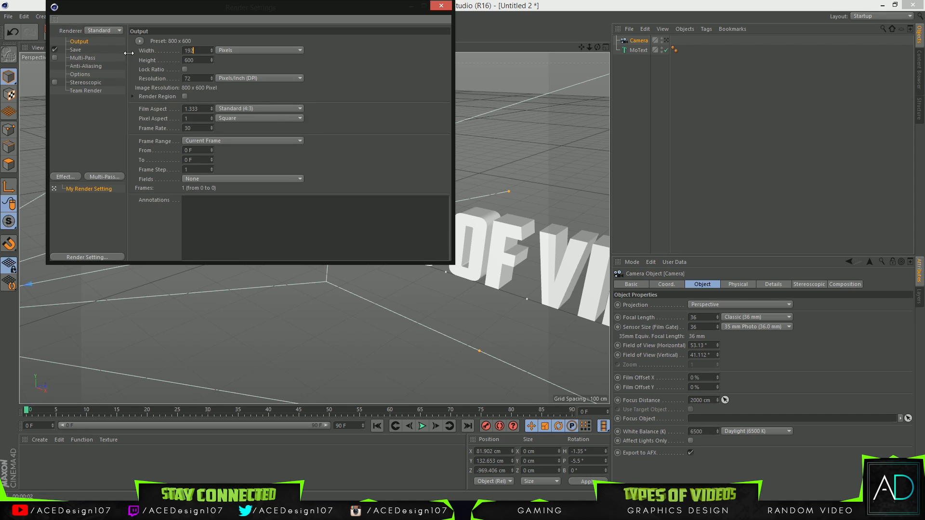
key("Tab")
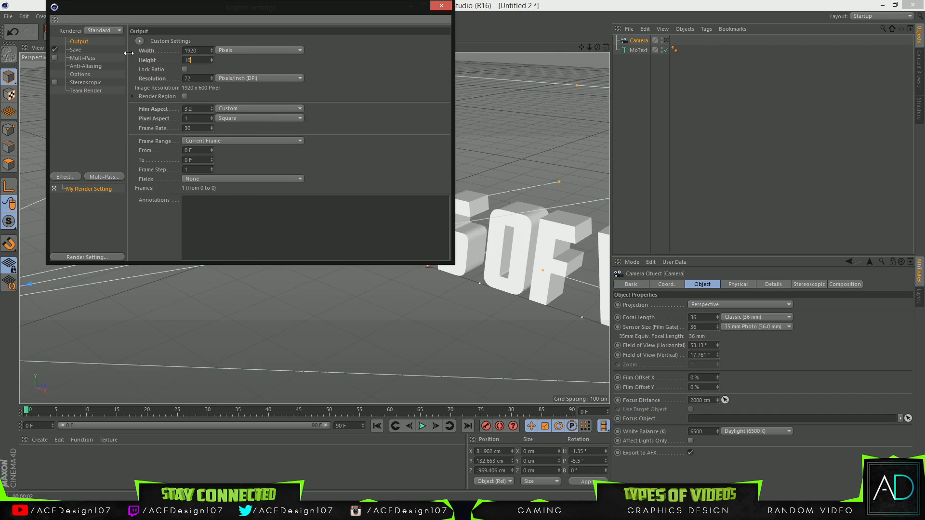
key("Return")
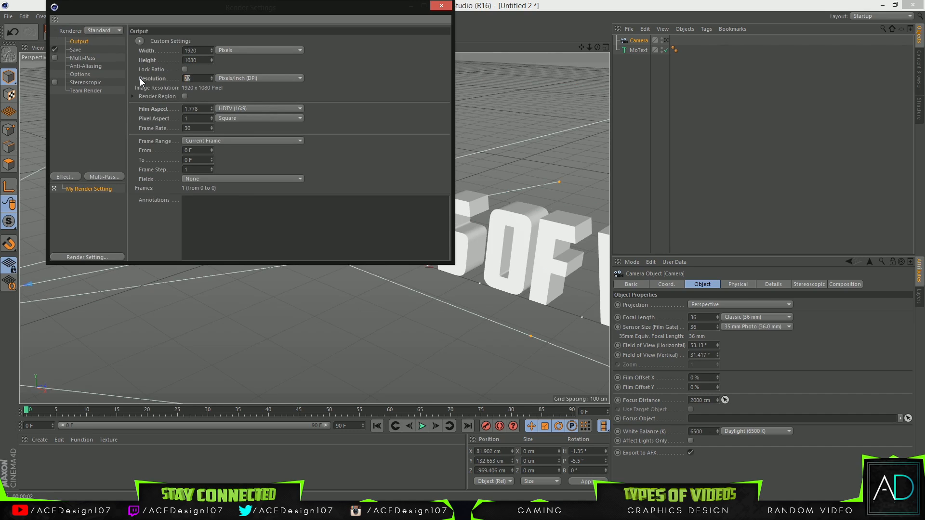
type("300")
Add the Ambient Occlusion and Global Illumination effects to the render settings and close them
left_click(65, 176)
left_click(122, 237)
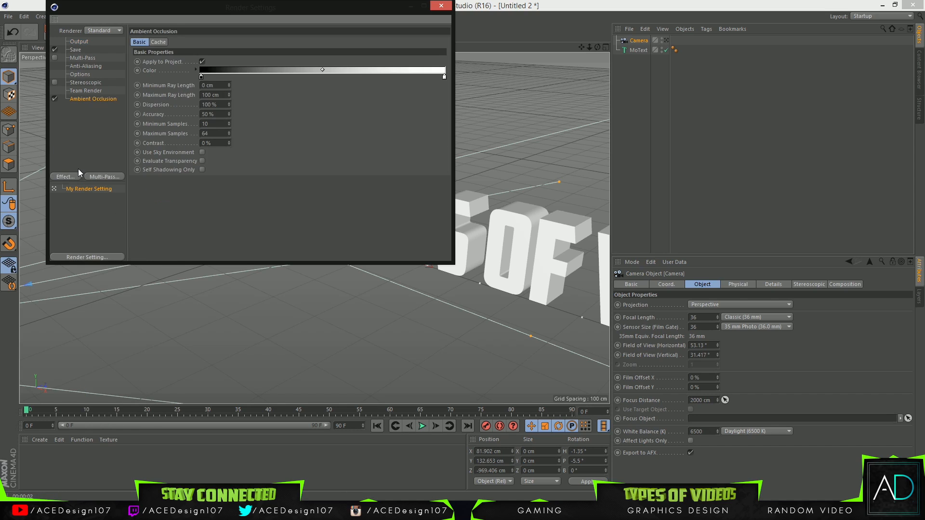
left_click(70, 177)
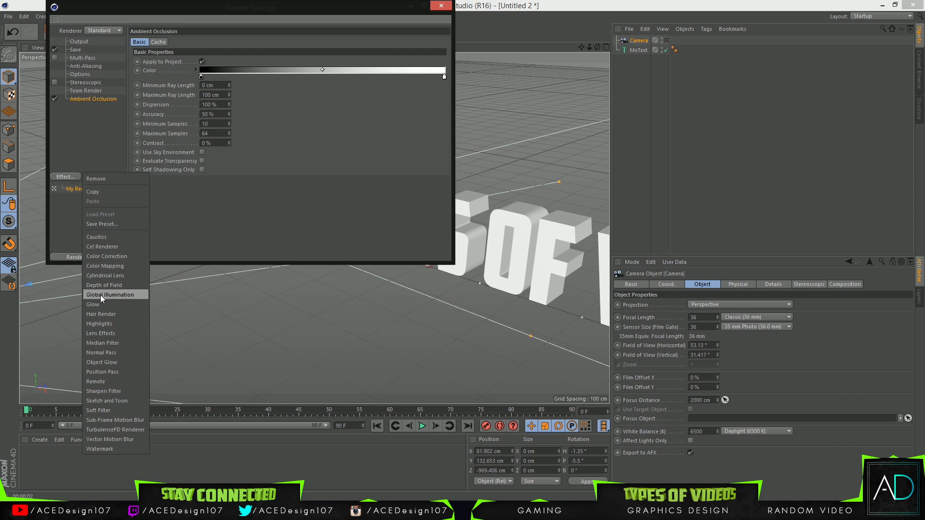
left_click(100, 295)
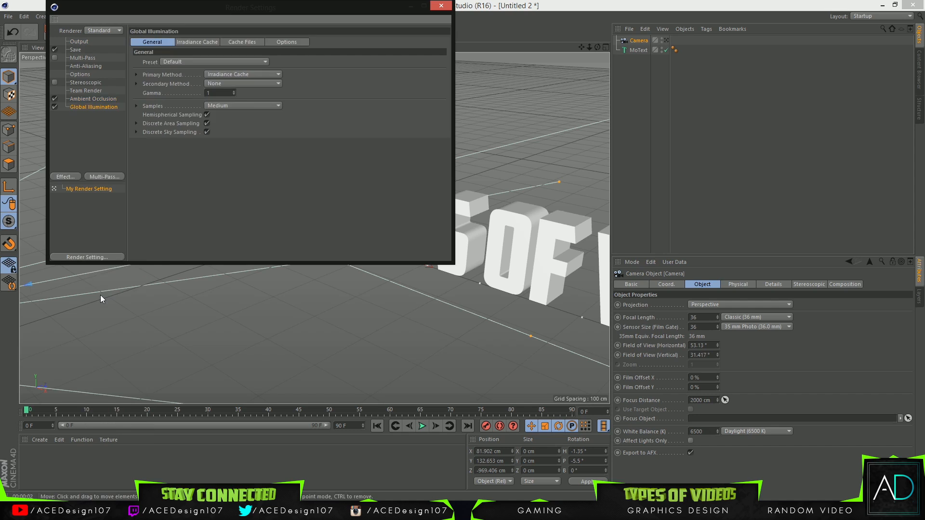
left_click(441, 6)
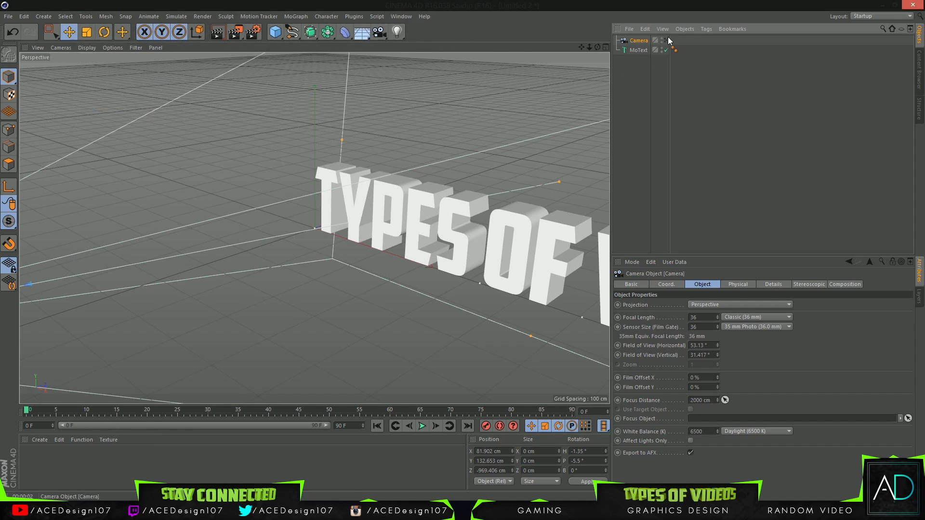
Move the text in the negative X direction so it straddles the world origin, and look through the camera
left_click(375, 253)
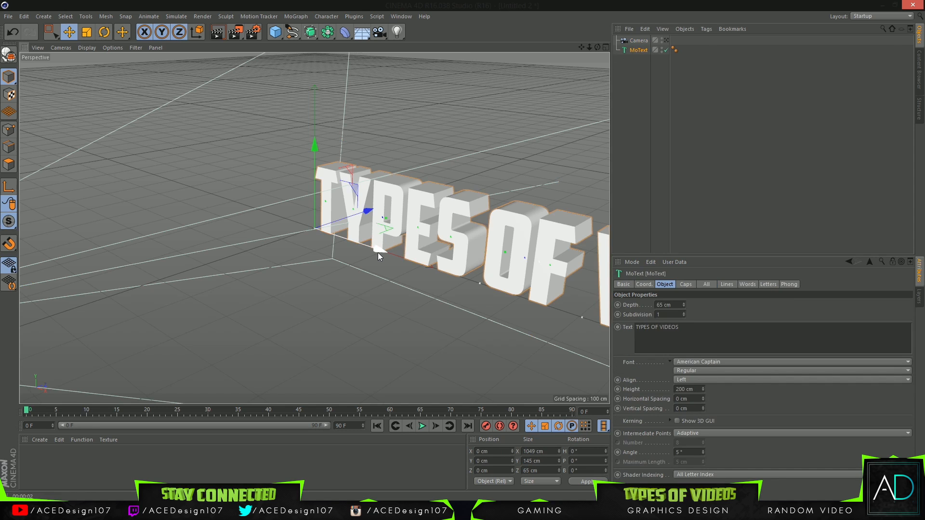
left_click_drag(377, 252, 242, 199)
left_click(640, 40)
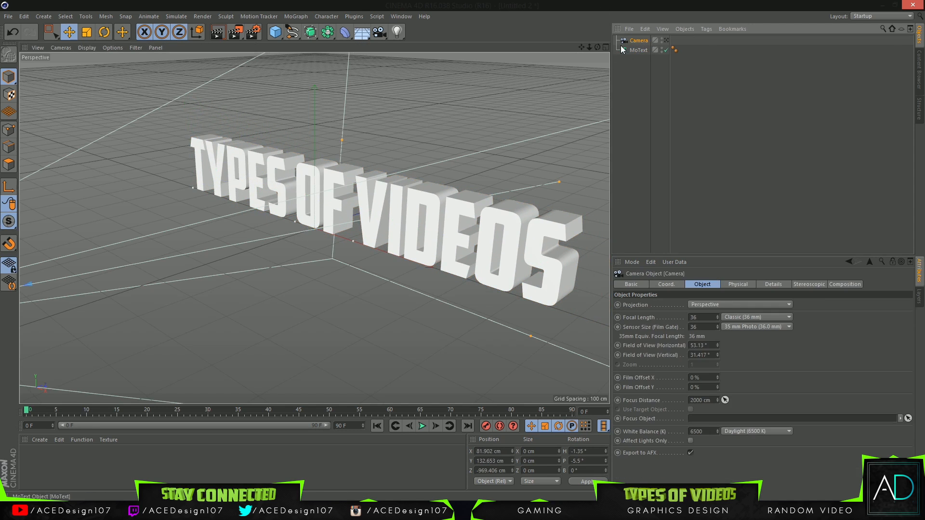
left_click(666, 41)
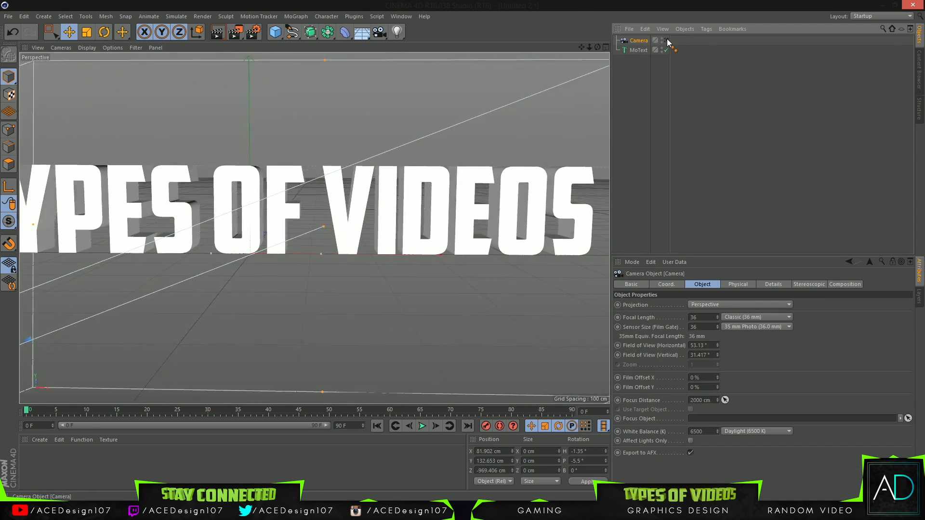
Scale the text down uniformly to about 695 cm wide and move it along X to about -208 cm within the camera frame
left_click(638, 50)
left_click_drag(45, 249, 24, 221)
left_click(88, 32)
left_click(68, 32)
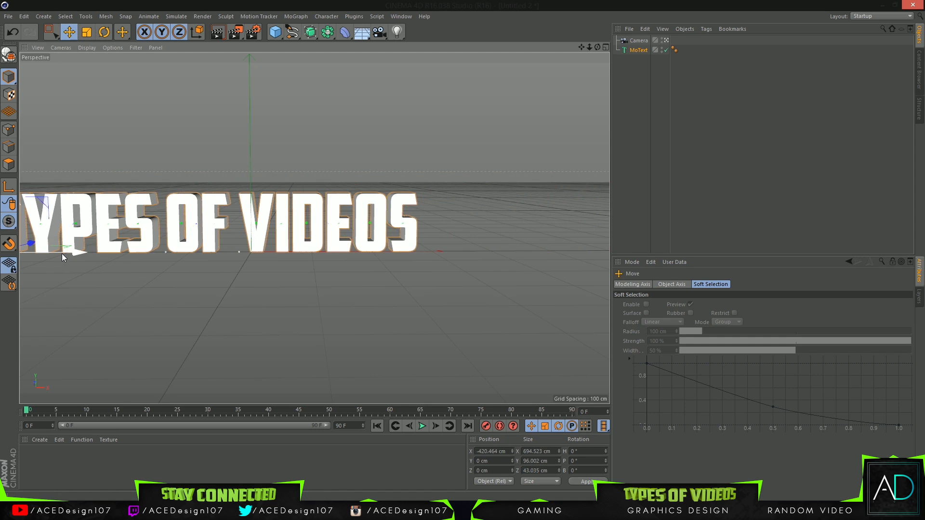
left_click_drag(63, 253, 210, 253)
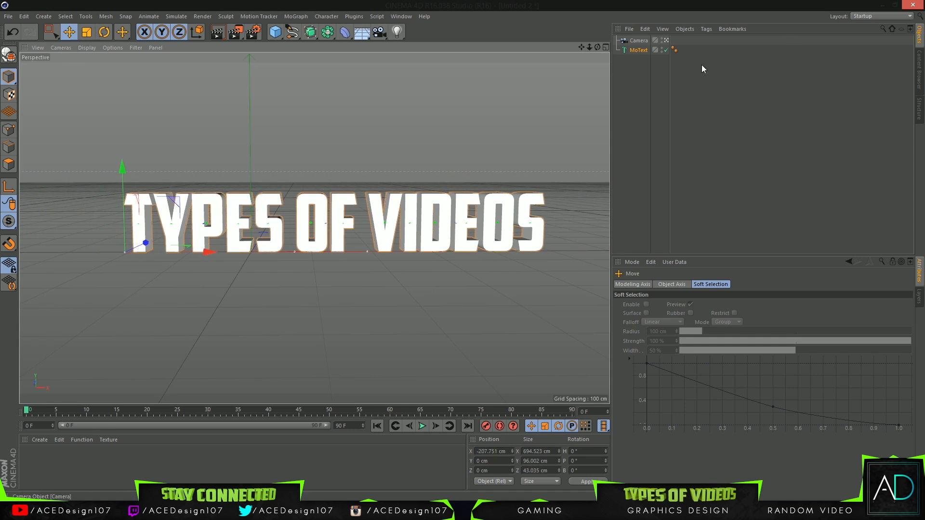
Leave the camera view, add a Wrap deformer and make it a child of the MoText object
left_click(667, 40)
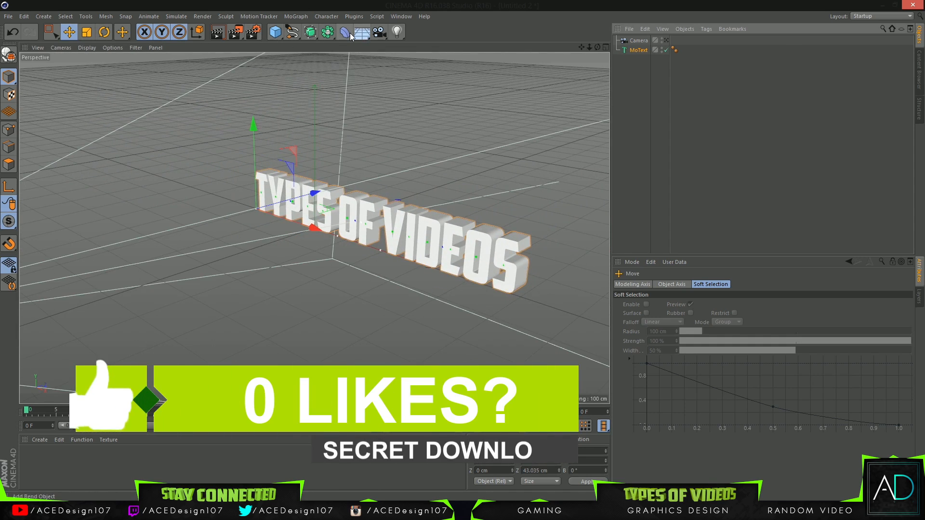
left_click(350, 34)
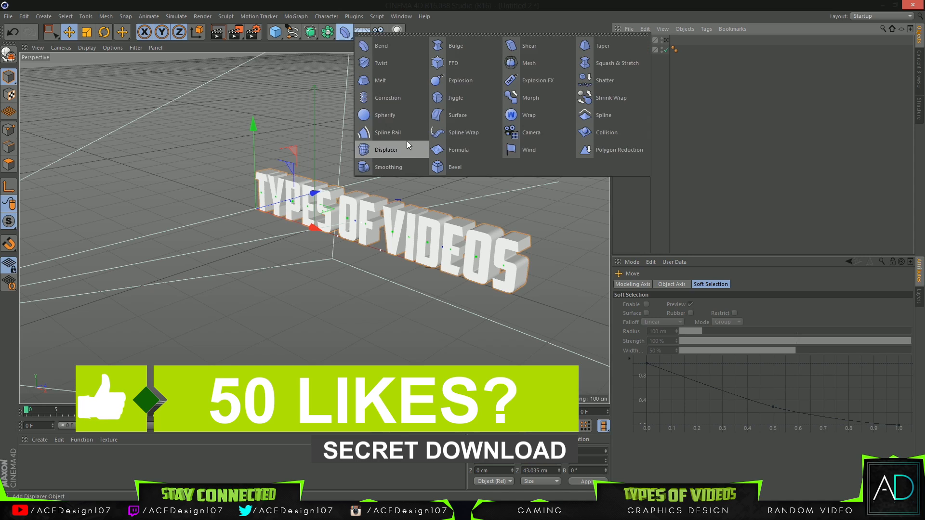
left_click(518, 115)
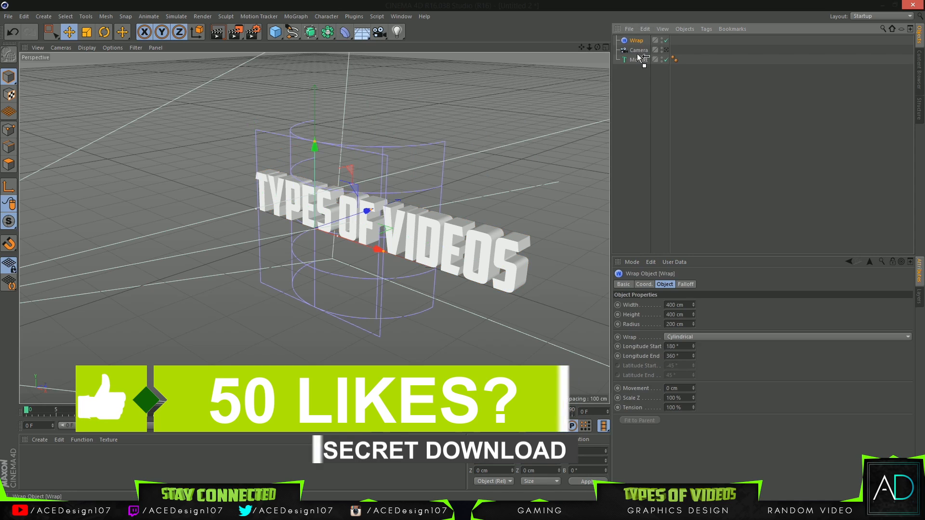
left_click_drag(634, 60, 636, 50)
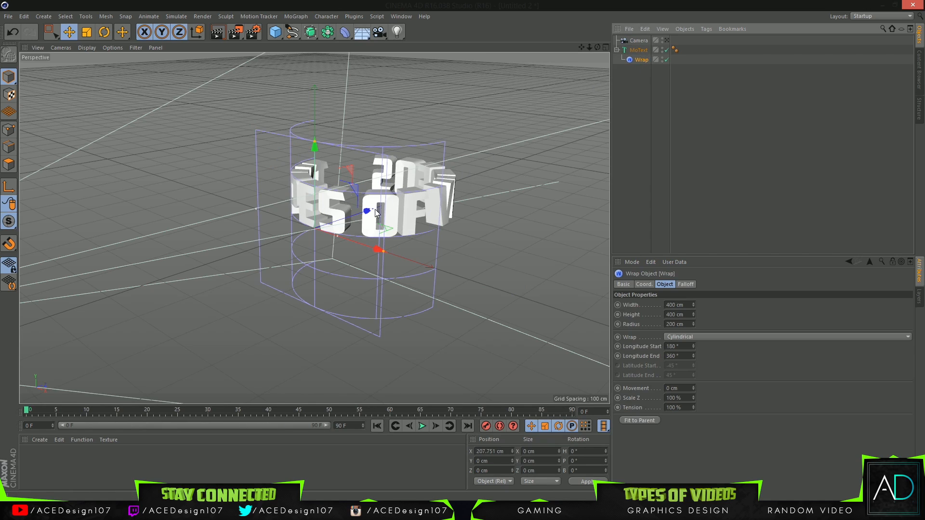
Set the Wrap deformer's width and height both to 1000 cm
left_click(645, 50)
left_click(643, 58)
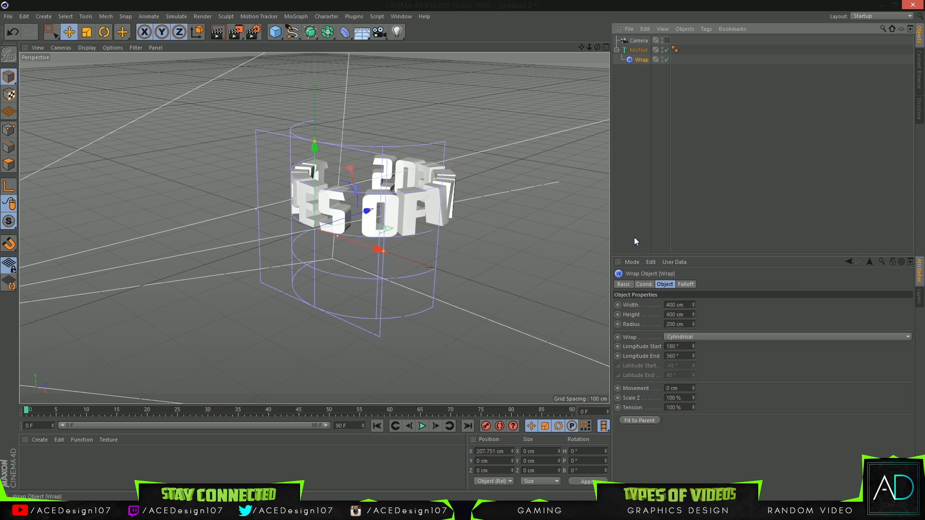
left_click(674, 304)
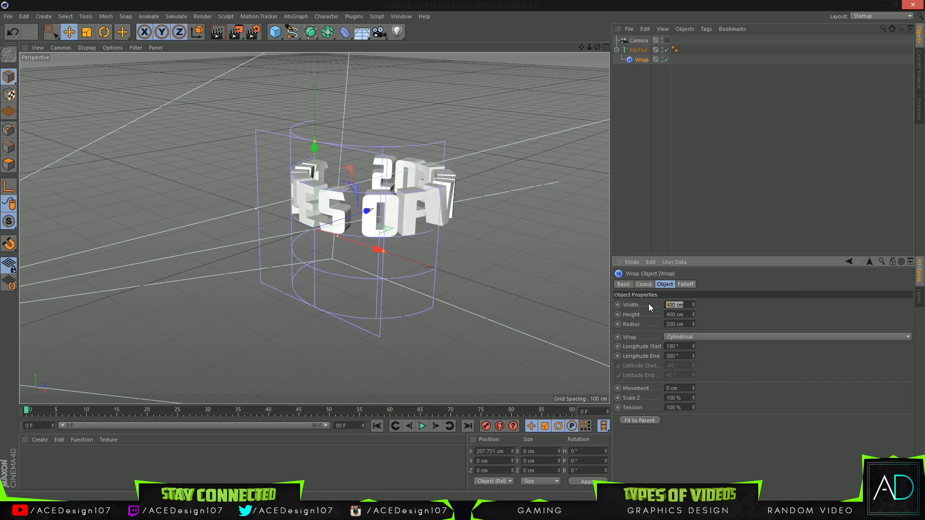
type("1000")
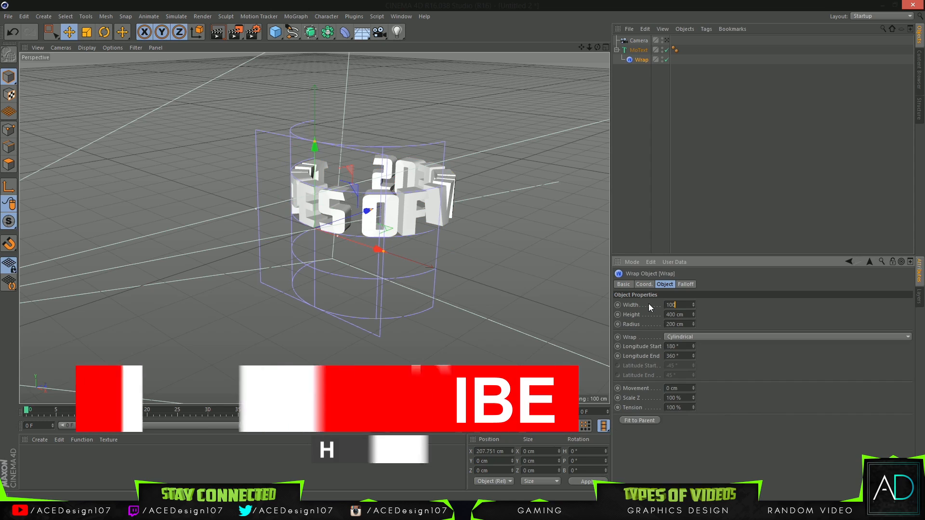
key("Tab")
type("1")
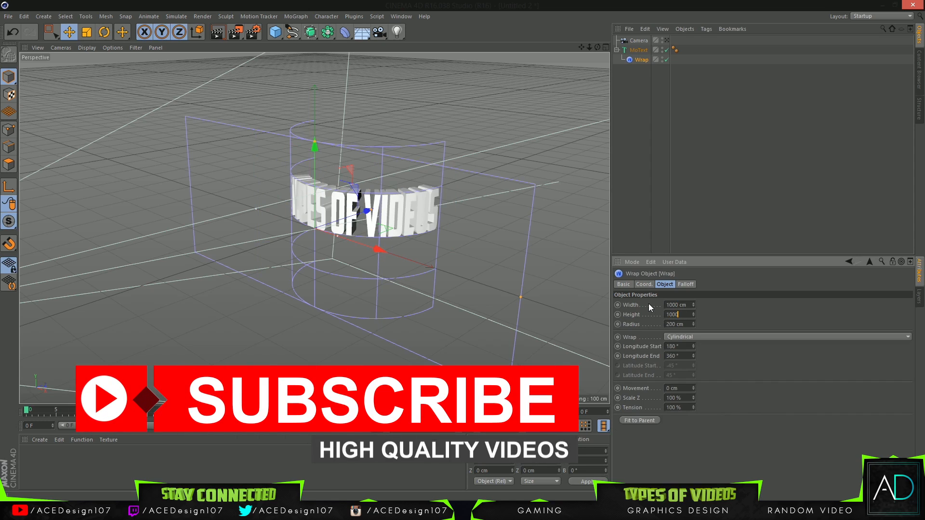
type("000")
key("Tab")
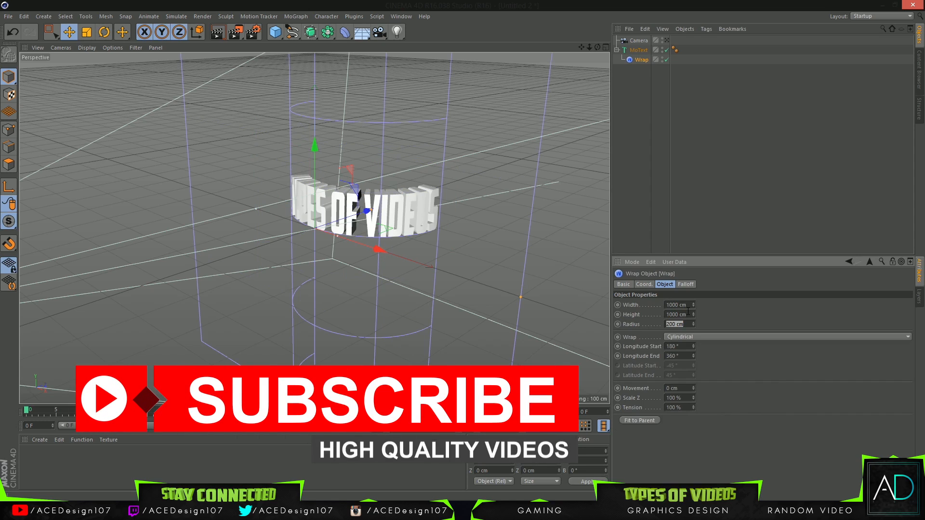
key("Tab")
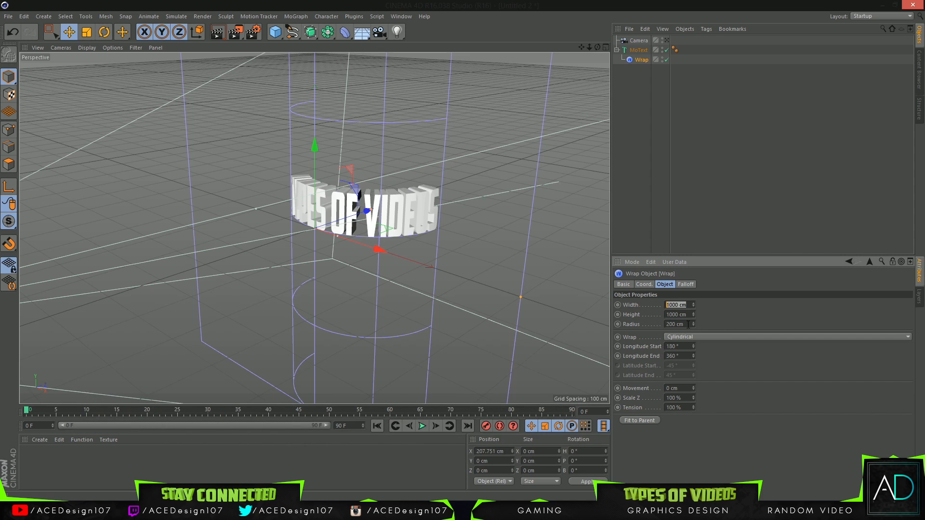
Set the Wrap deformer's radius to 500 cm and its tension to 65%
left_click_drag(693, 324, 742, 274)
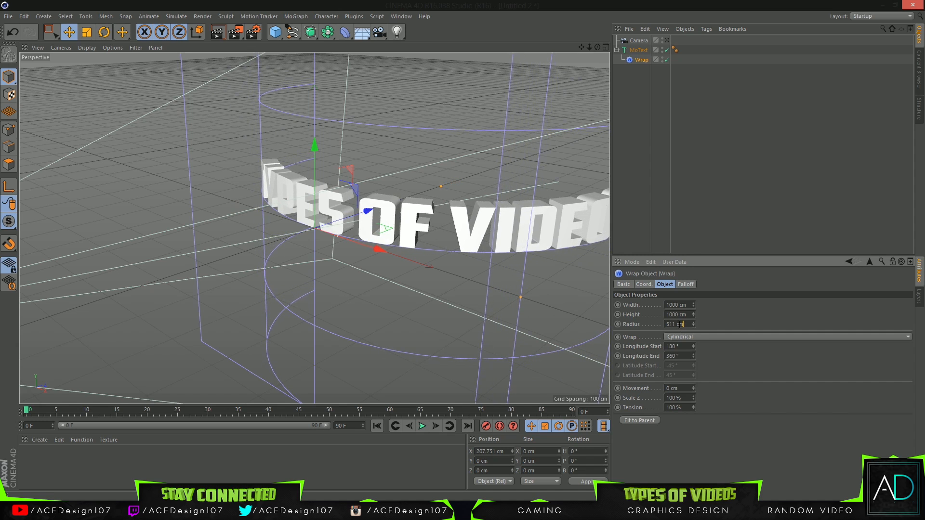
left_click_drag(679, 324, 609, 325)
type("500")
key("Tab")
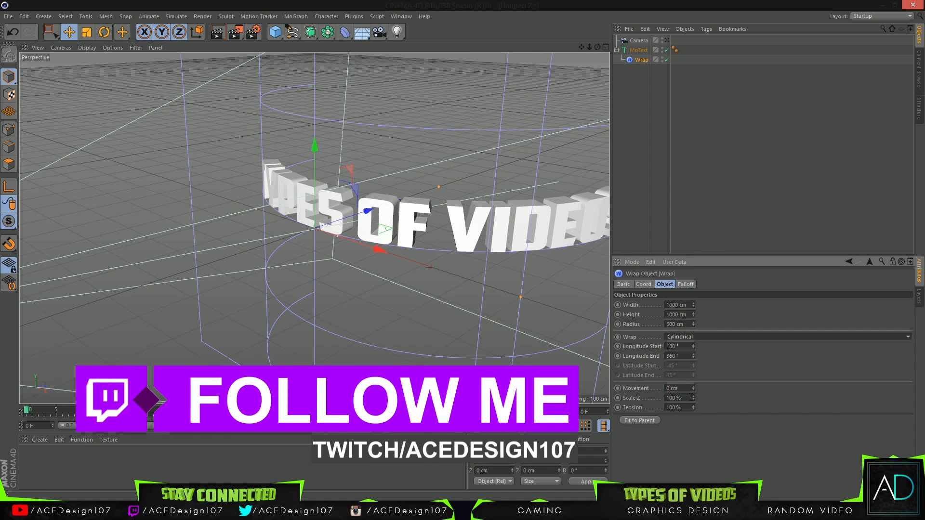
left_click_drag(693, 408, 693, 429)
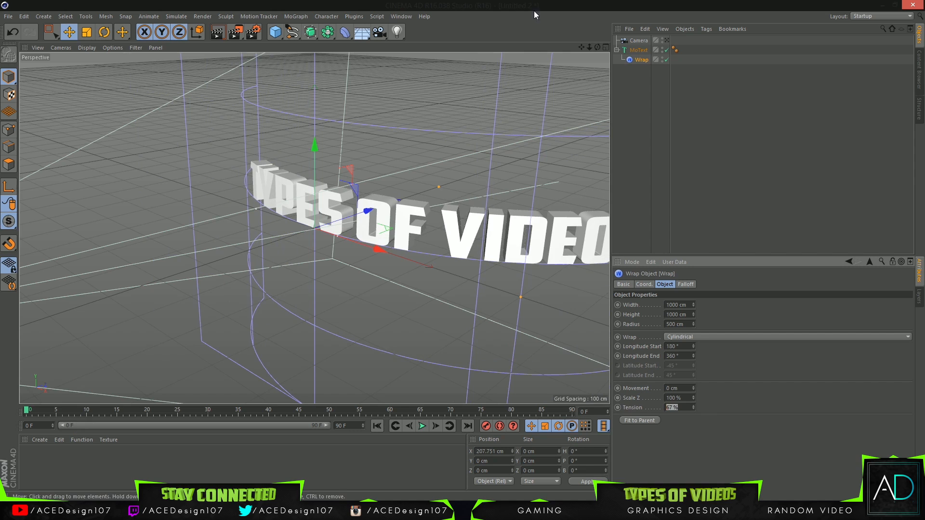
type("65")
key("Return")
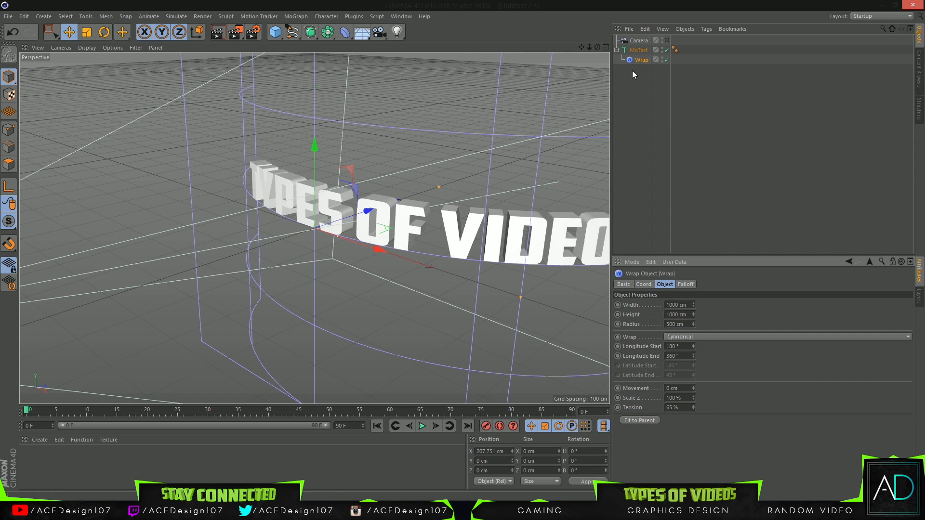
Move the Wrap deformer along X to about 414 cm, fine-tuning the curve of the text through the camera
mouse_move(597, 47)
left_mouse_down()
mouse_move(589, 50)
mouse_move(597, 48)
left_mouse_up()
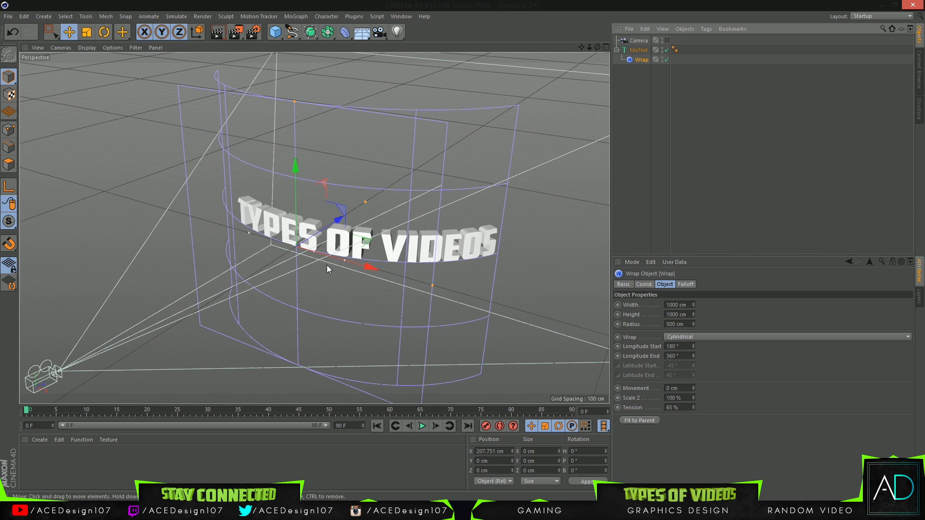
left_click_drag(368, 265, 417, 279)
left_click_drag(414, 276, 407, 271)
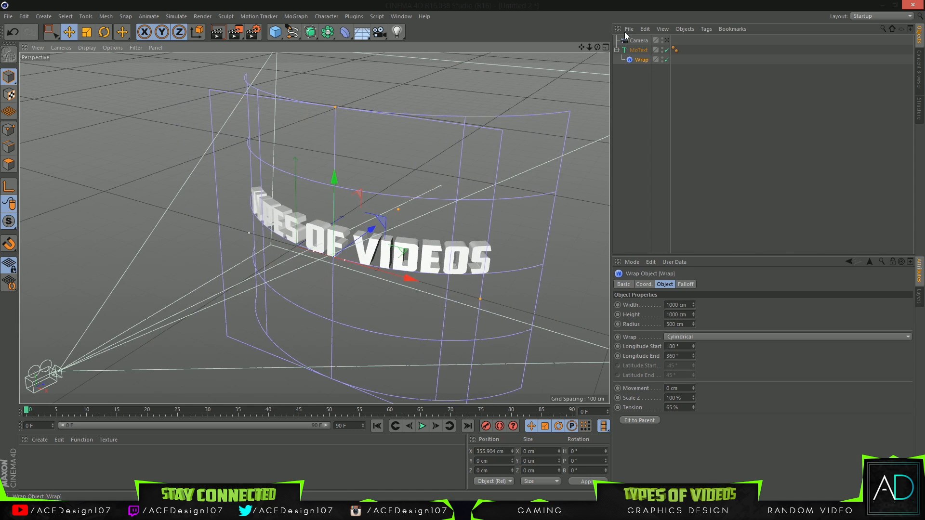
left_click(666, 40)
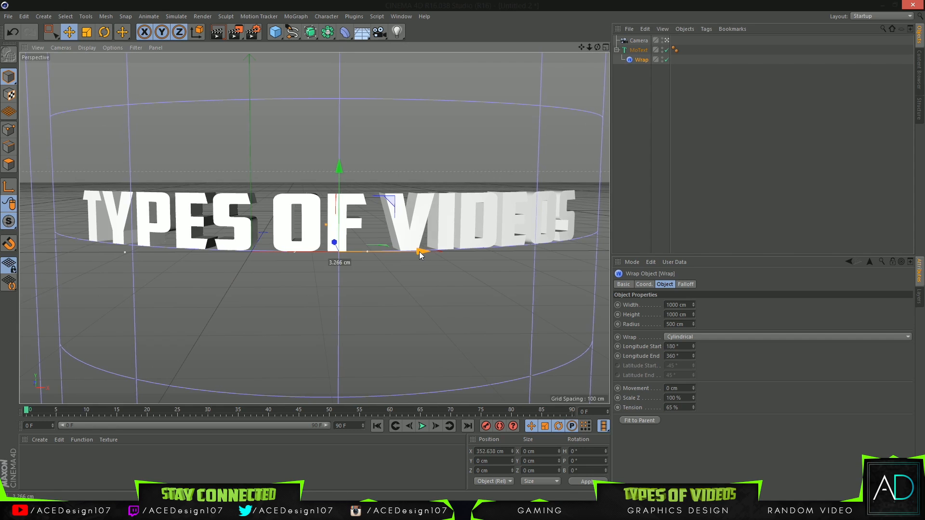
left_click_drag(420, 251, 457, 251)
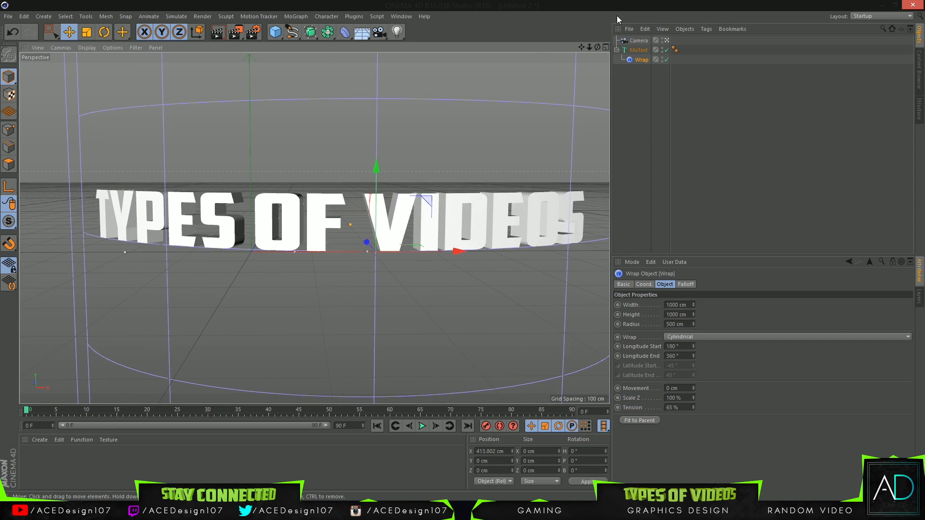
Move the MoText object along X to about -240 cm to recentre it in the camera frame, and test-render the view
left_click(638, 50)
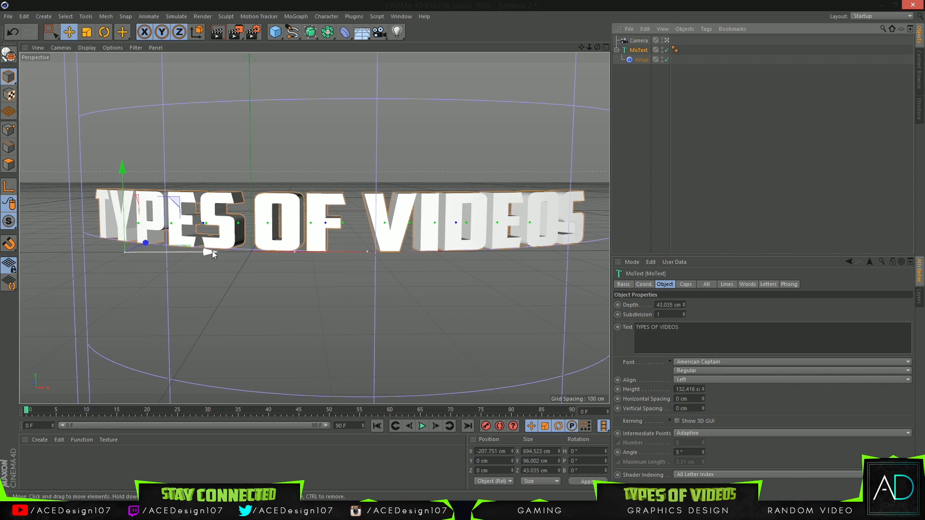
left_click_drag(212, 251, 194, 251)
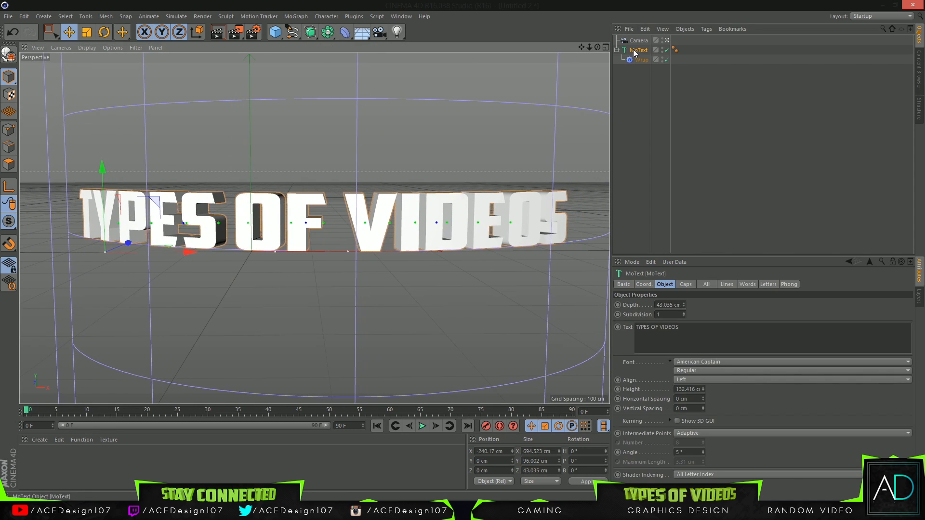
left_click(220, 38)
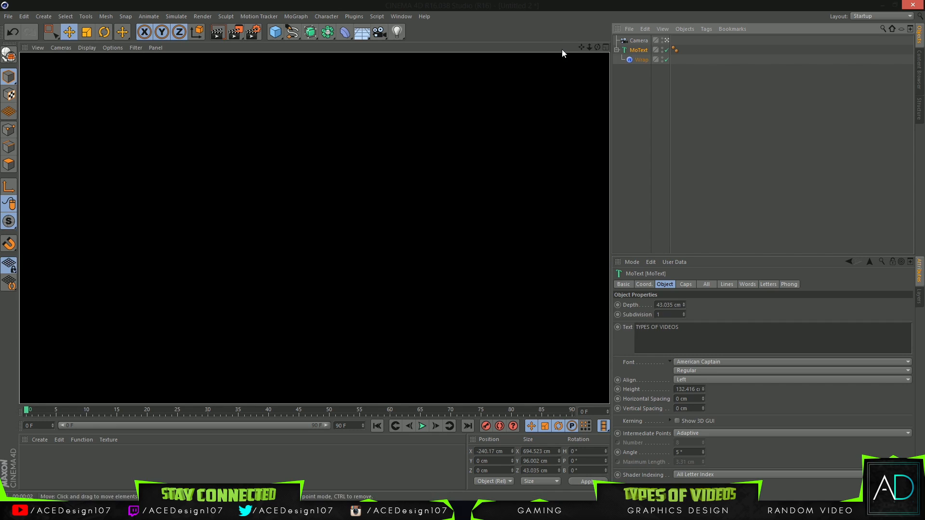
left_click(639, 51)
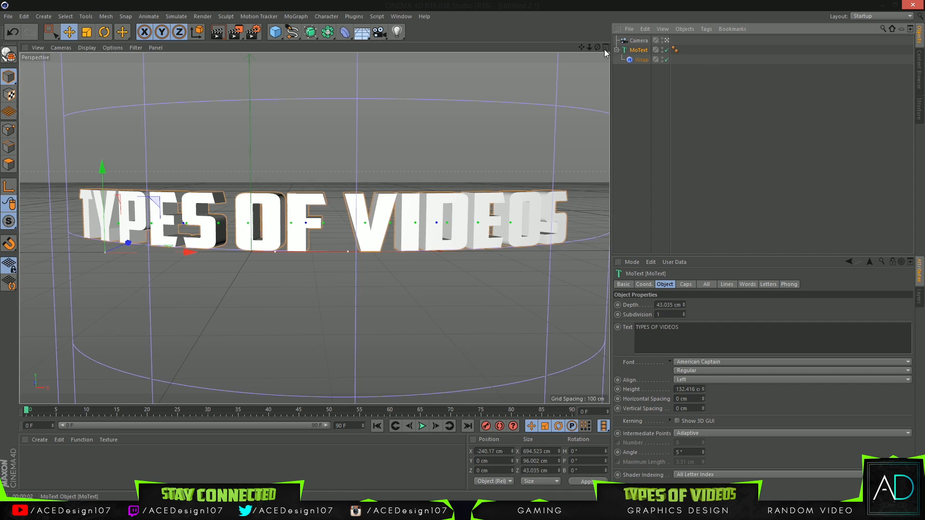
Add a light in front of the text at about X 123, Y 20, Z -50 cm and test-render the view
left_click(397, 32)
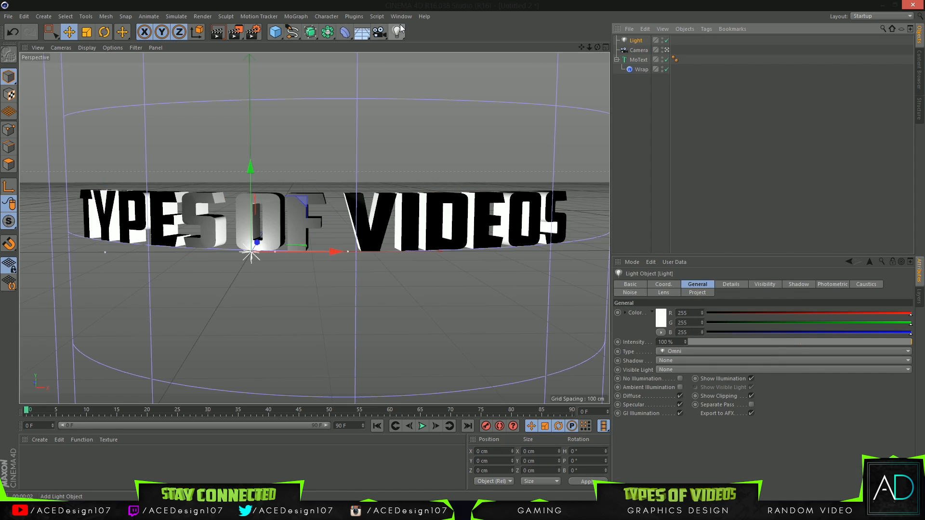
left_click_drag(331, 251, 406, 251)
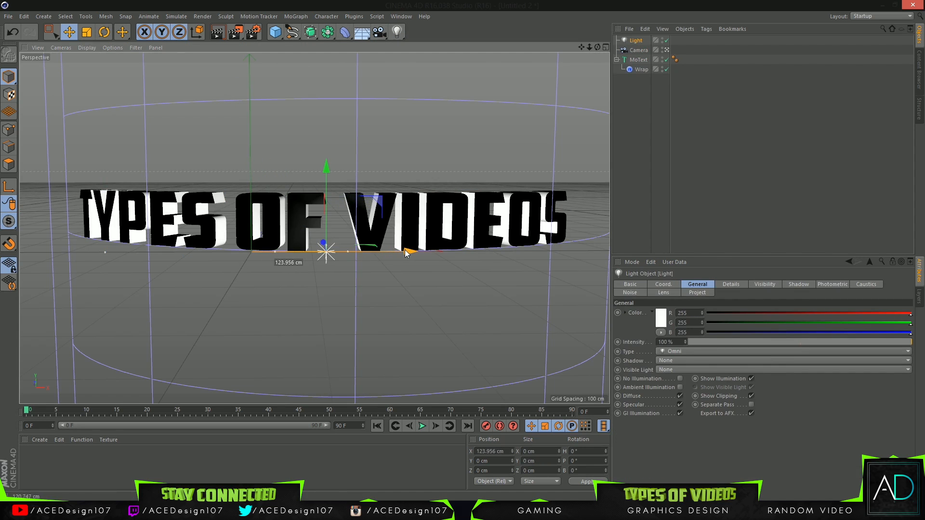
mouse_move(320, 241)
left_mouse_down()
mouse_move(340, 270)
mouse_move(322, 235)
mouse_move(367, 242)
mouse_move(332, 236)
left_mouse_up()
left_click(217, 32)
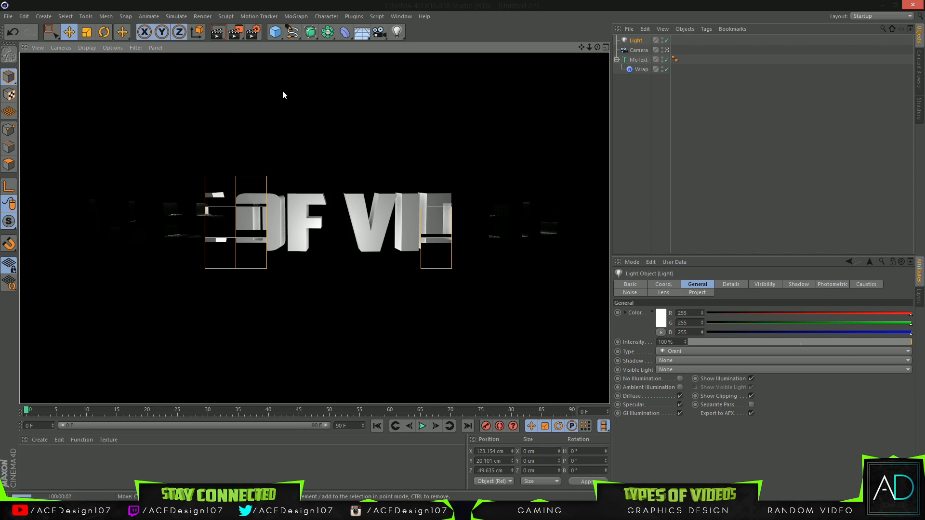
left_click(641, 40)
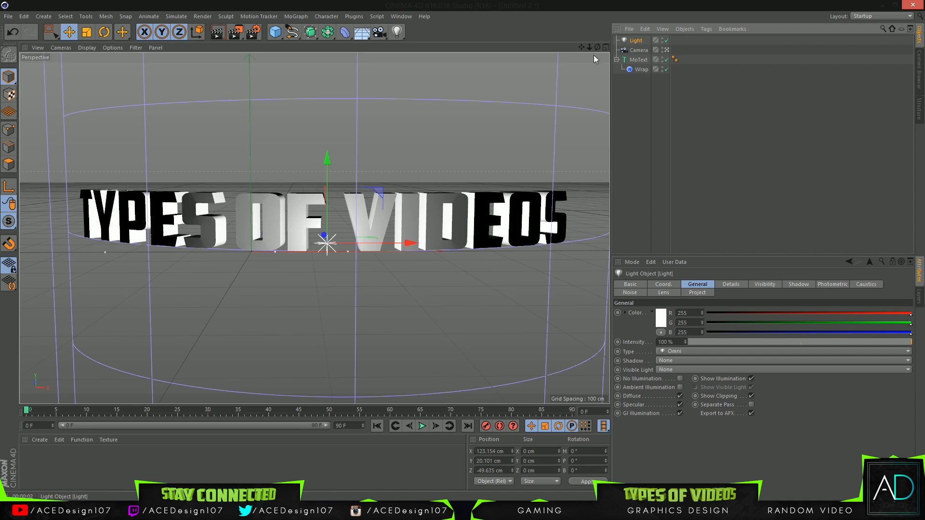
Leave the camera view and move the light up and away from the text to about Y 135, Z -244 cm
left_click(668, 50)
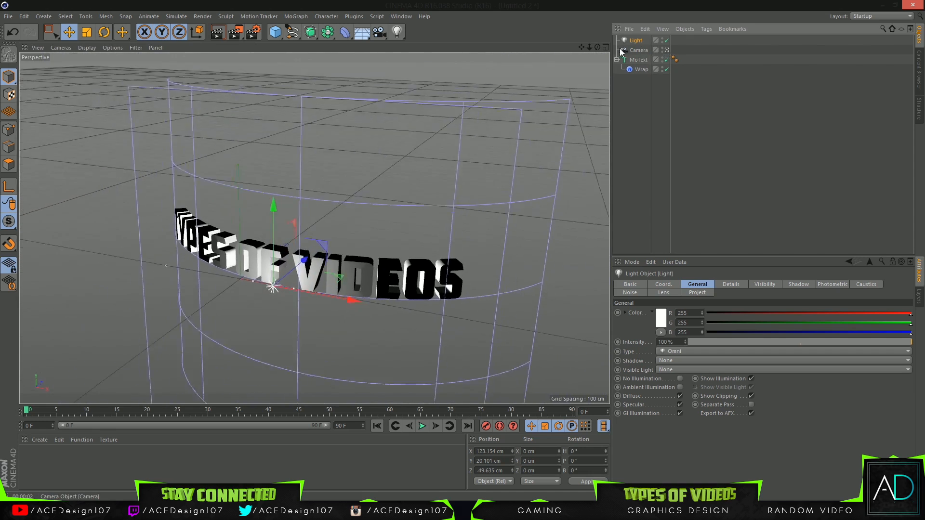
left_click_drag(596, 47, 322, 252)
left_click_drag(234, 194, 233, 159)
Change the light type to Area and tilt it down toward the text to a pitch of about -25.7°
left_click(679, 352)
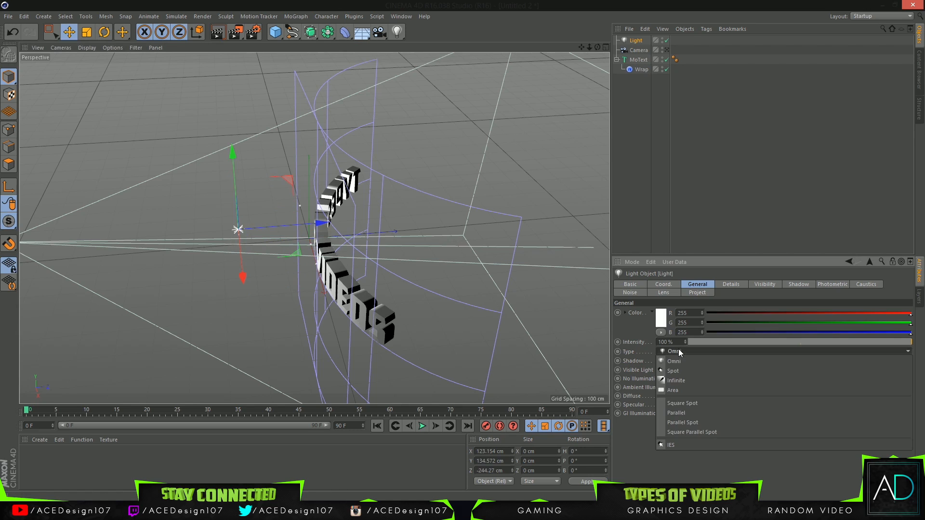
left_click(681, 390)
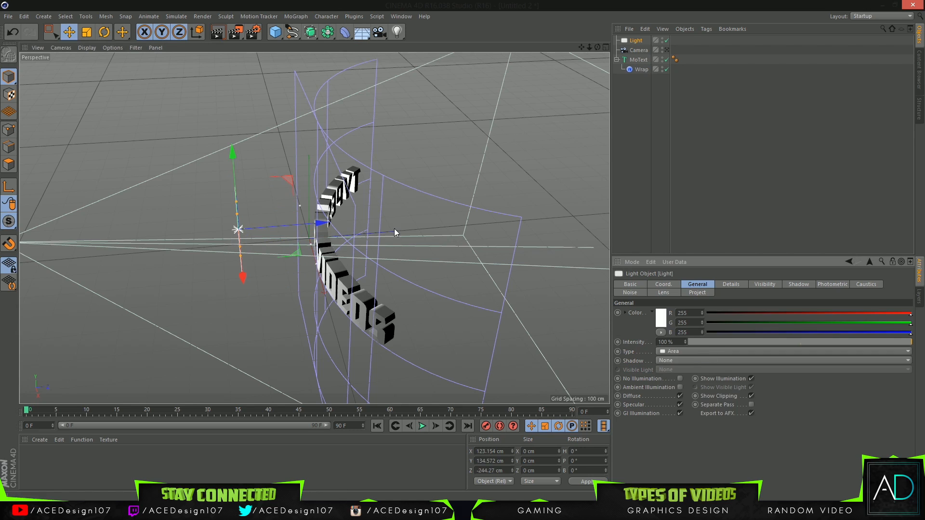
key("r")
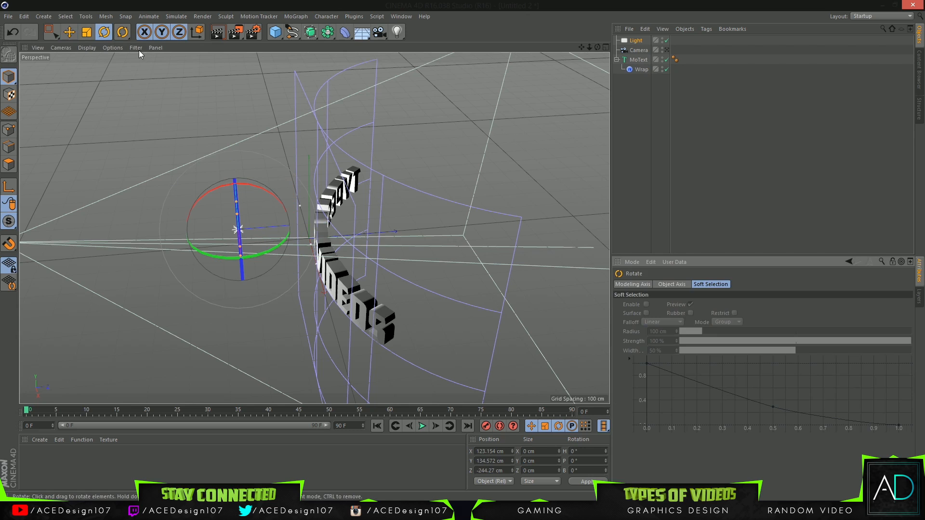
left_click_drag(207, 194, 268, 163)
left_click(69, 32)
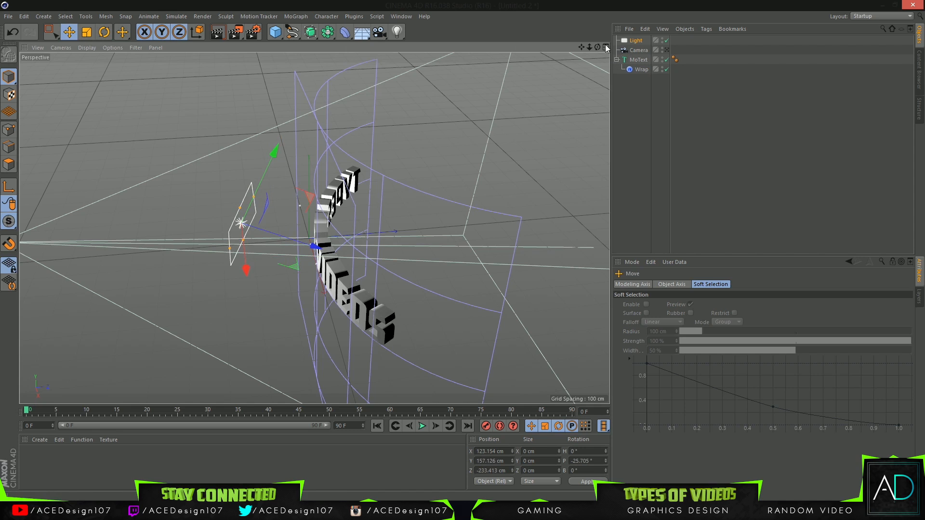
Look through the camera and reposition the area light above the text at about X 110, Y 213, Z -350 cm
left_click(667, 50)
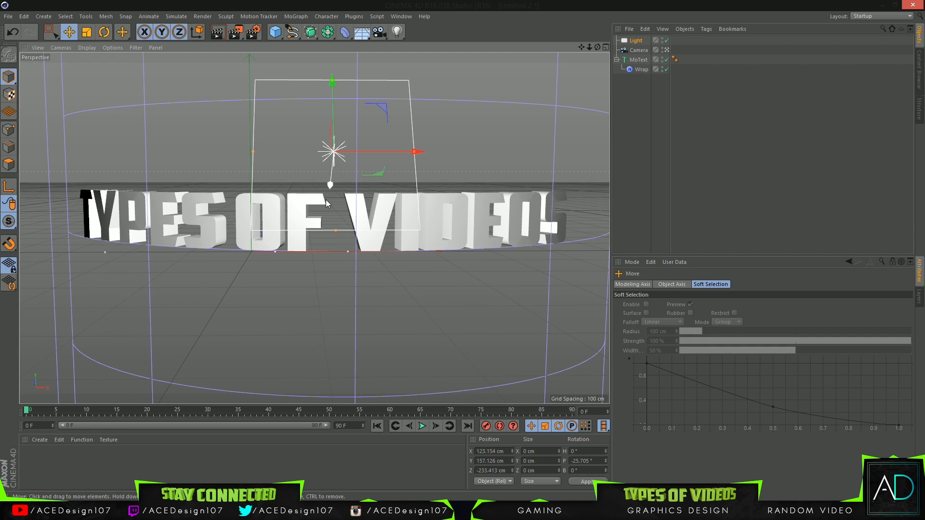
left_click_drag(327, 203, 318, 135)
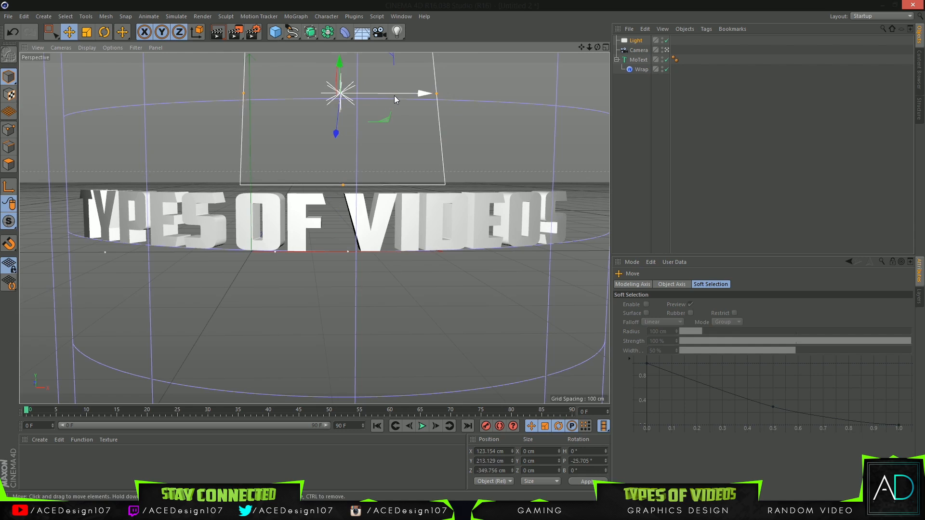
left_click_drag(394, 100, 382, 99)
Set the area light's shadow to Shadow Maps (Soft)
left_click(636, 41)
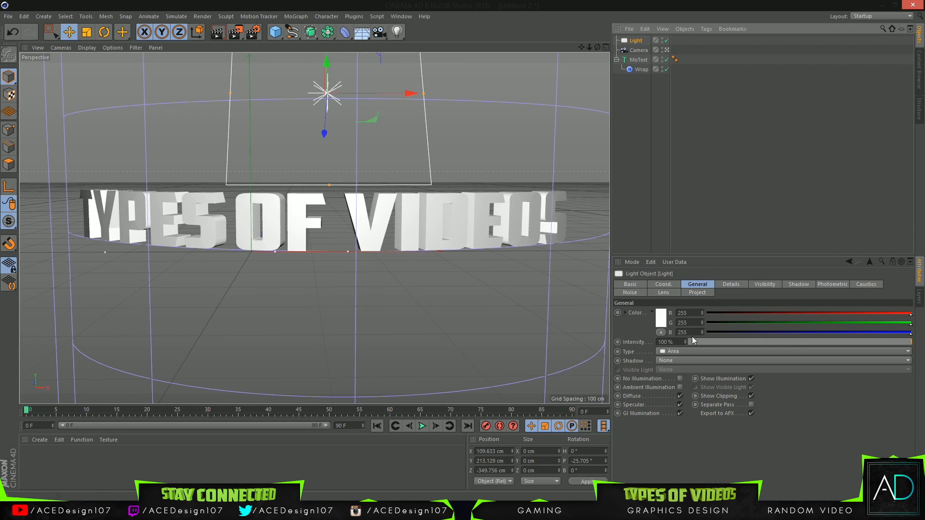
left_click(687, 359)
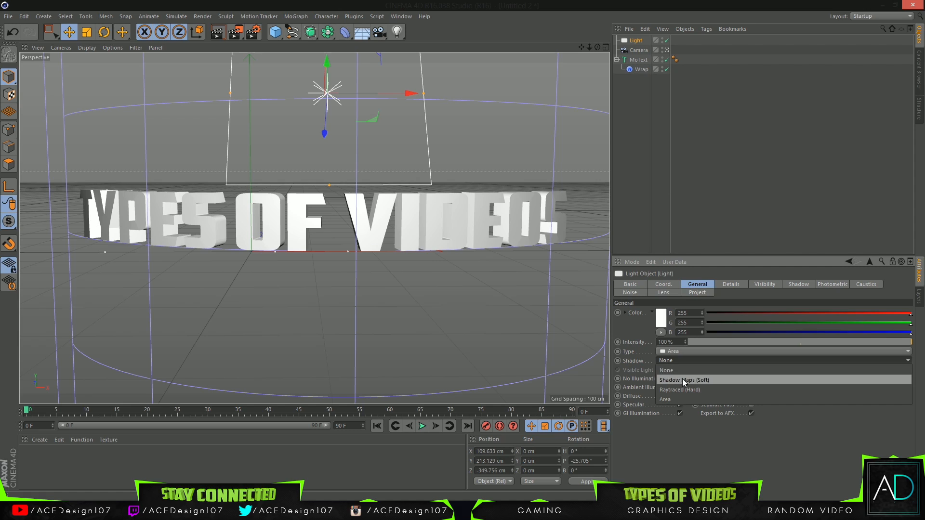
left_click(683, 380)
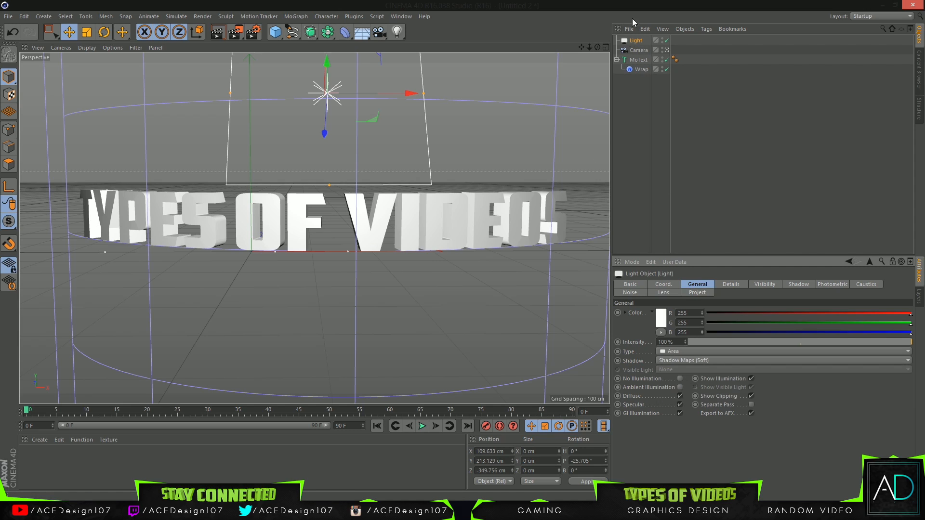
Create a new material and set its color to bright yellow, RGB 255, 246, 0
left_click(40, 440)
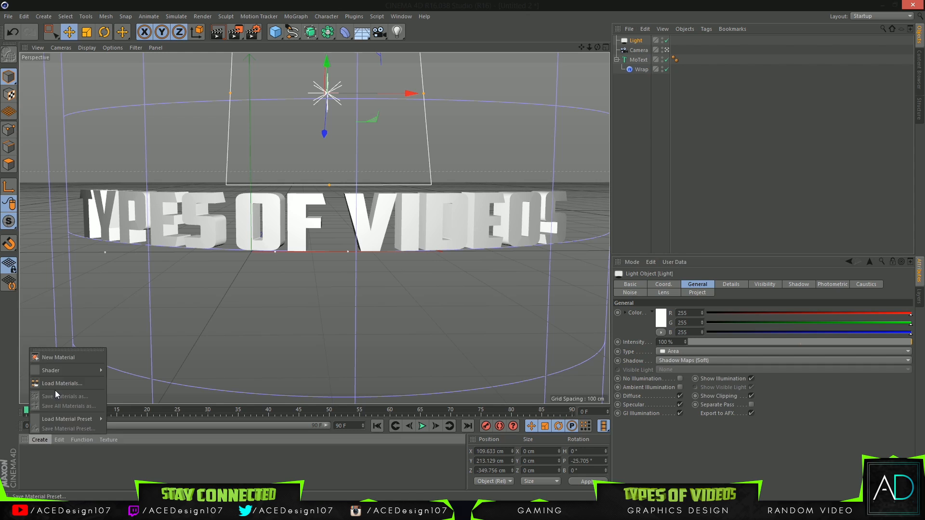
left_click(58, 359)
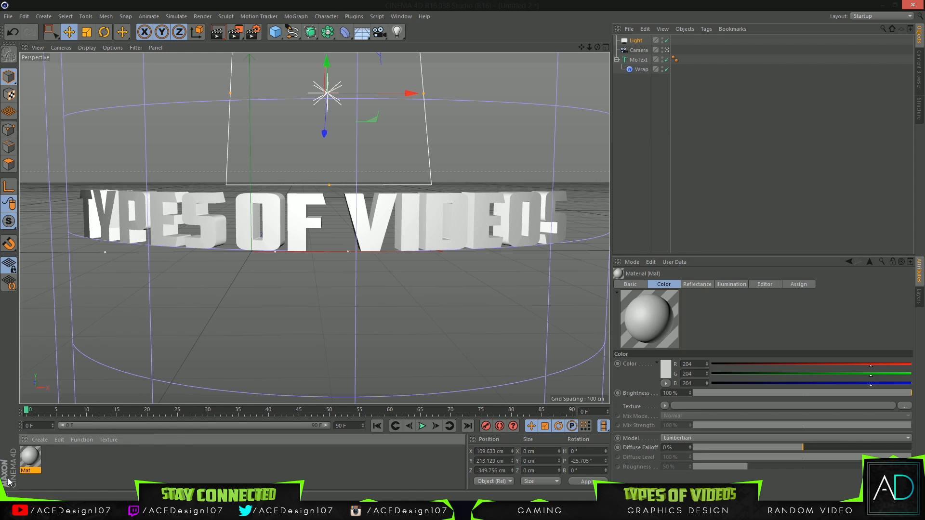
right_click(25, 463)
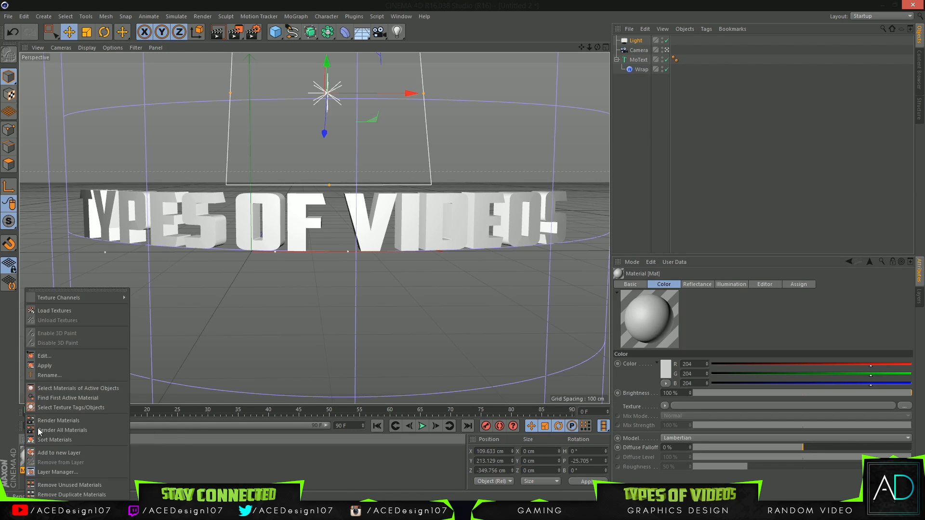
left_click(44, 356)
left_click(257, 104)
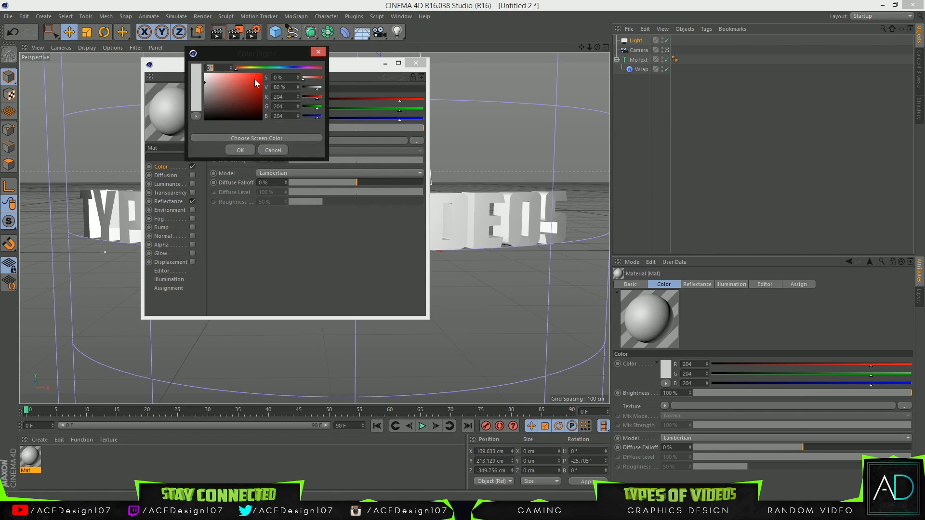
mouse_move(258, 67)
left_mouse_down()
mouse_move(247, 68)
mouse_move(264, 62)
mouse_move(250, 68)
left_mouse_up()
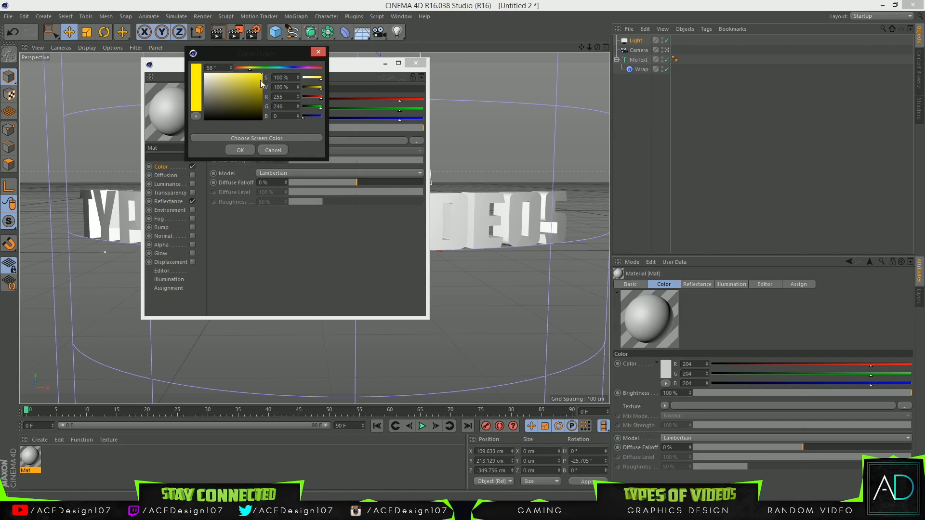
left_click(240, 150)
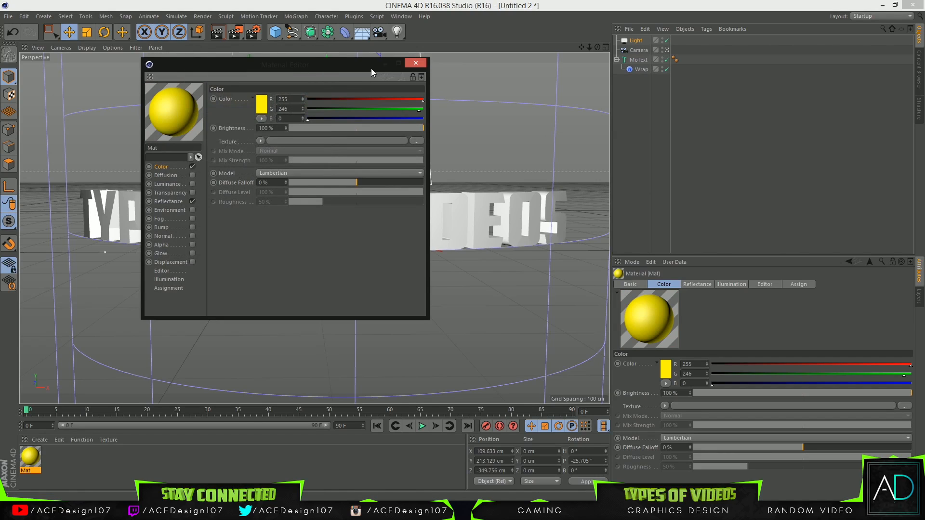
left_click(416, 63)
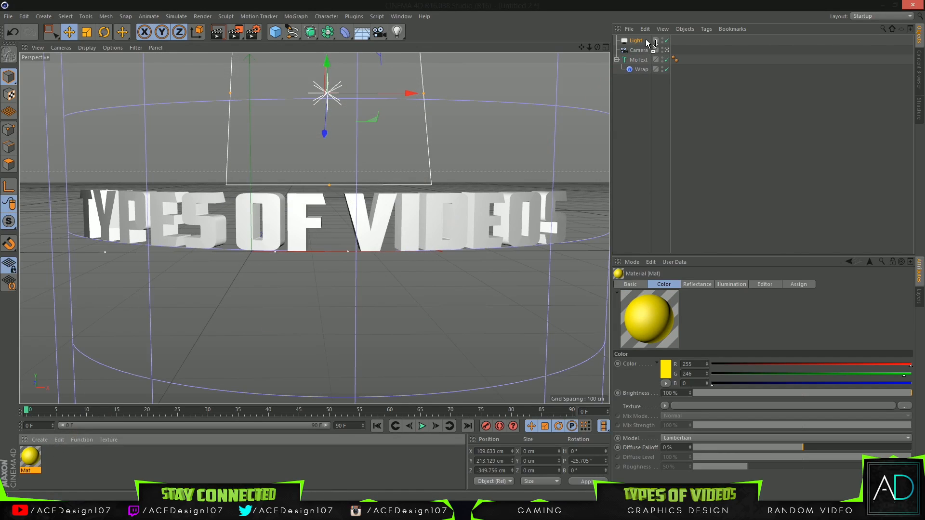
Apply the yellow material to the MoText object, collapse its hierarchy and render a preview in the viewport
left_click_drag(636, 57, 637, 58)
left_click(632, 128)
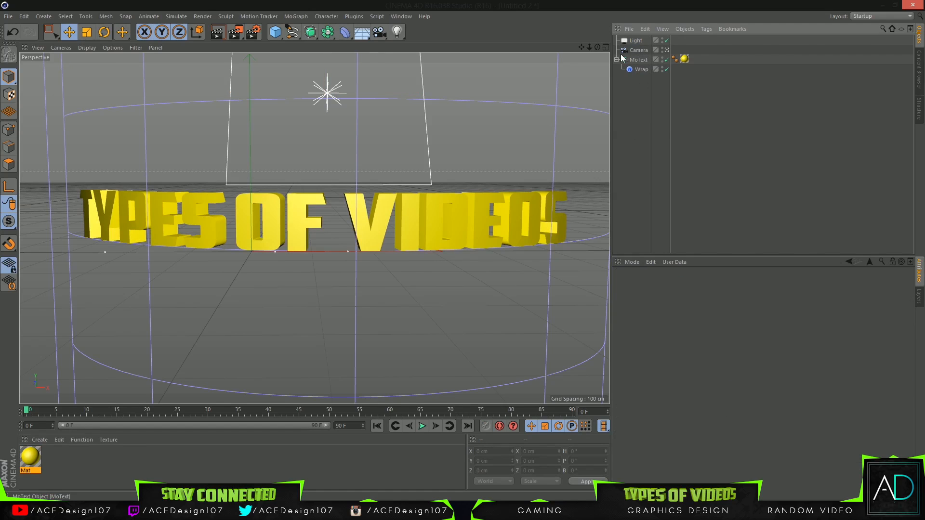
left_click(617, 59)
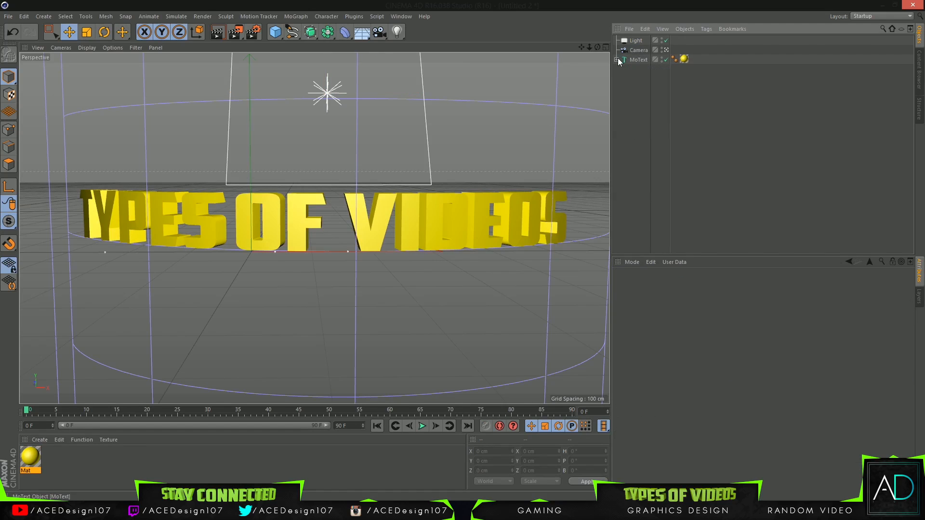
left_click(217, 33)
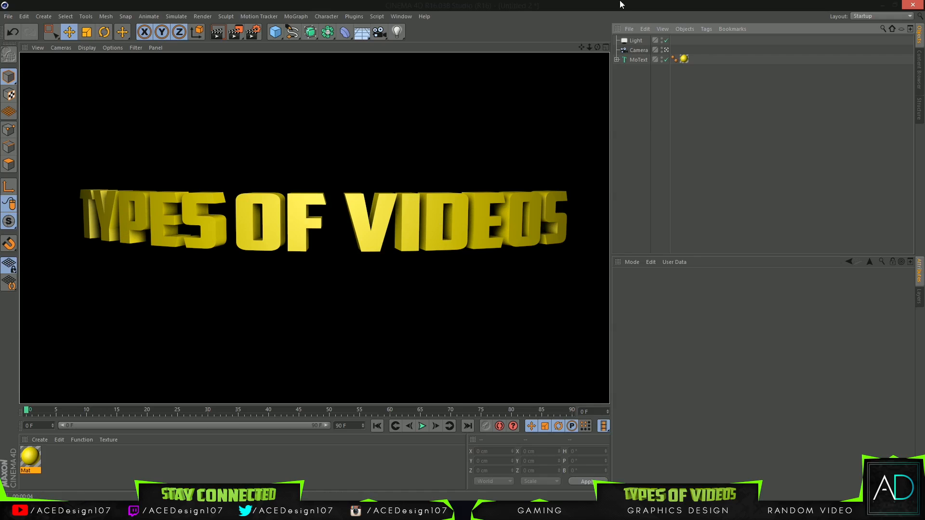
Leave the camera view, lower the light to about Y -168, Z -533 cm and rotate it to about H 38.6°, P -20.6°, B 15.7°
left_click(636, 41)
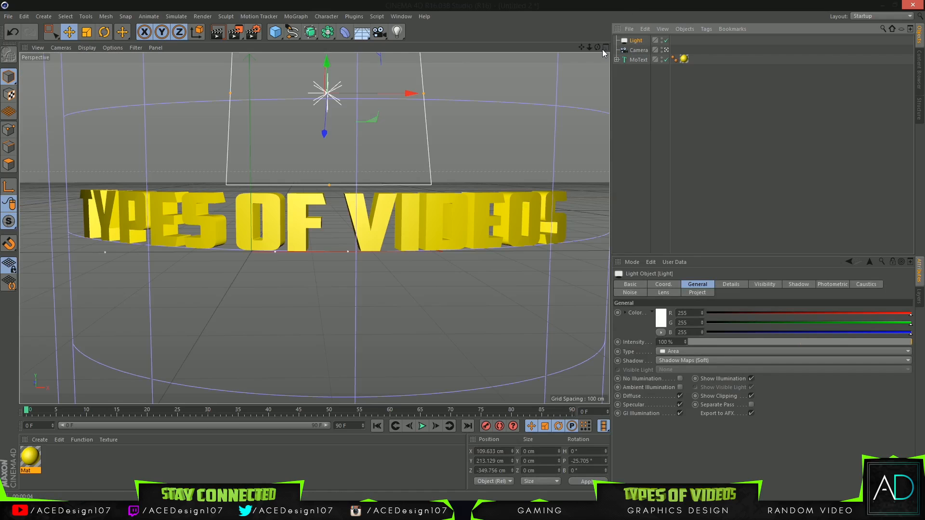
left_click(666, 50)
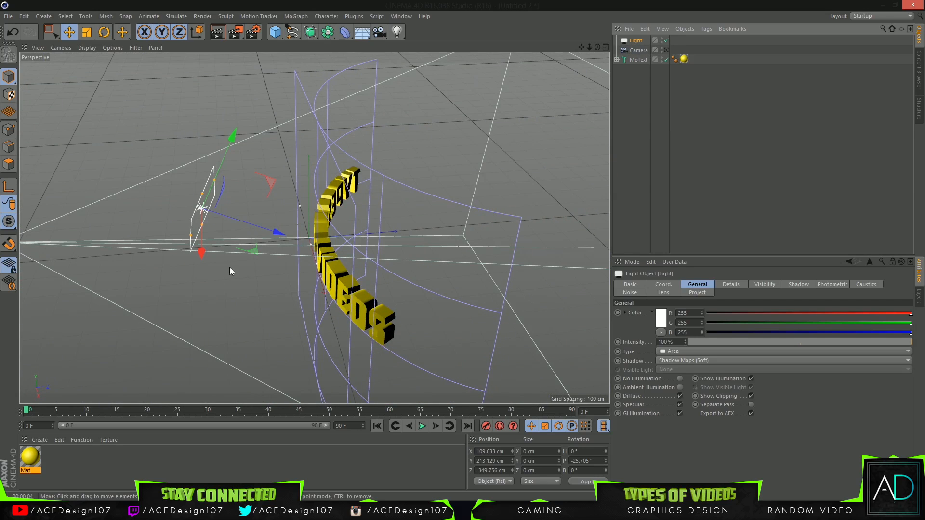
left_click_drag(218, 165, 157, 271)
left_click(104, 32)
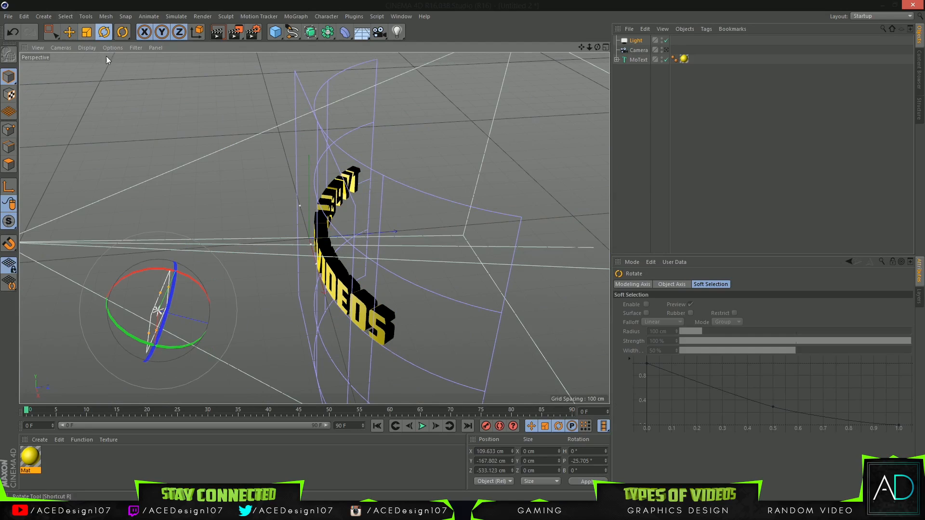
left_click_drag(142, 346, 171, 322)
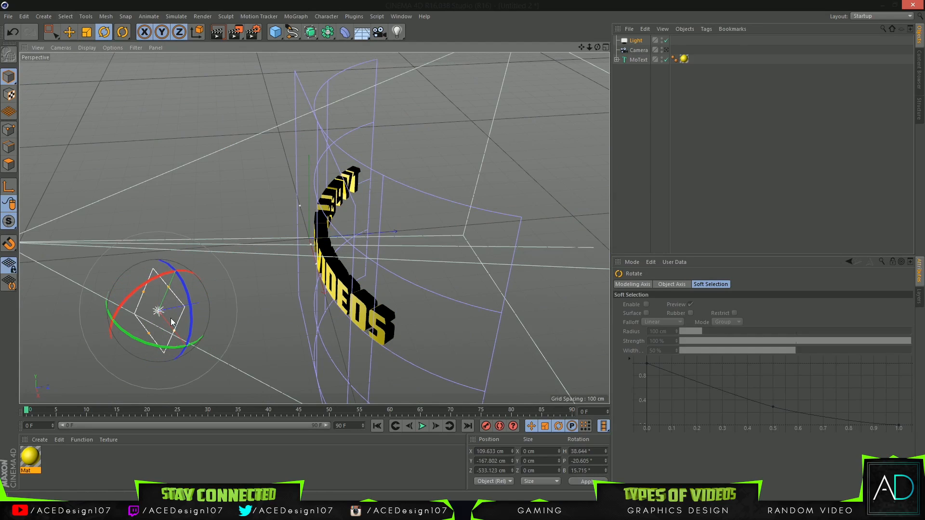
Try moving the light closer to the text, at about X 361, Y 77, Z -214 cm
left_click(68, 33)
left_click_drag(188, 351, 277, 381)
left_click_drag(250, 311, 305, 241)
Look through the camera and render a preview of the lit text
left_click(666, 50)
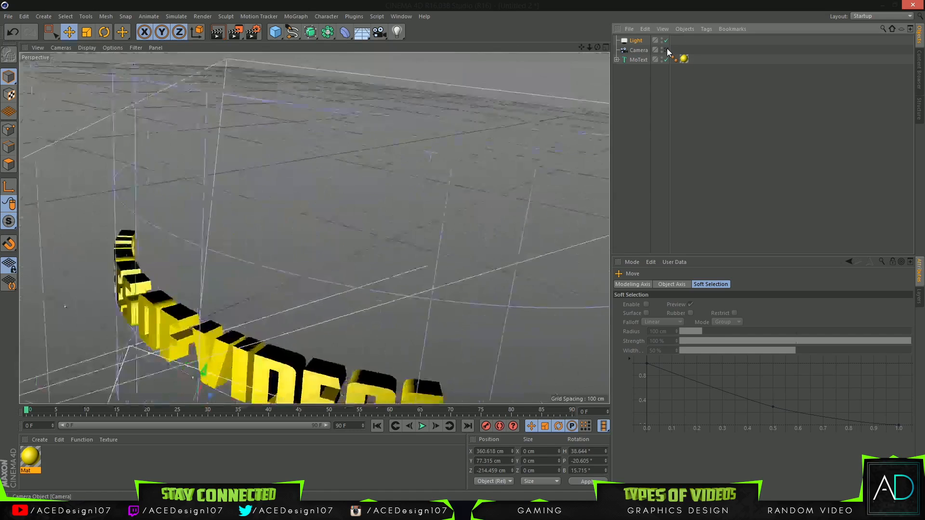
left_click(217, 33)
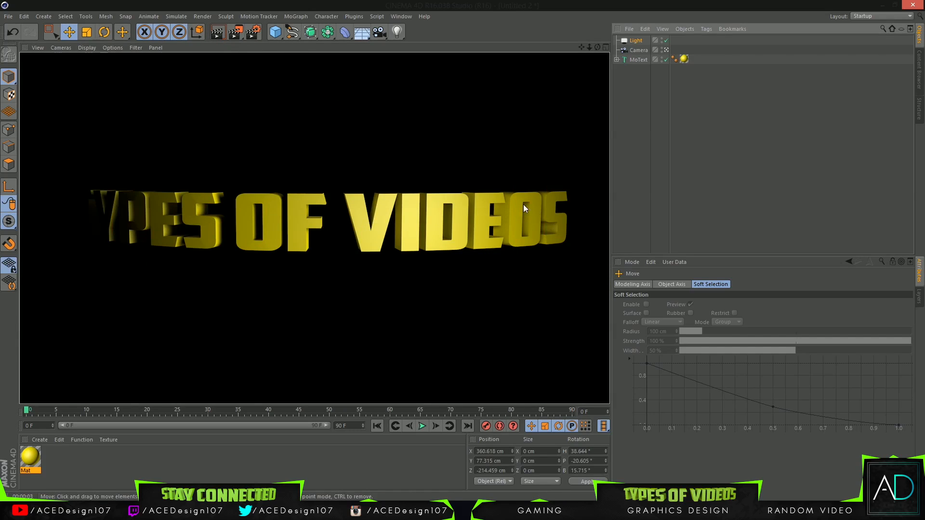
Undo the last light moves and render the camera view again
key("ctrl+z")
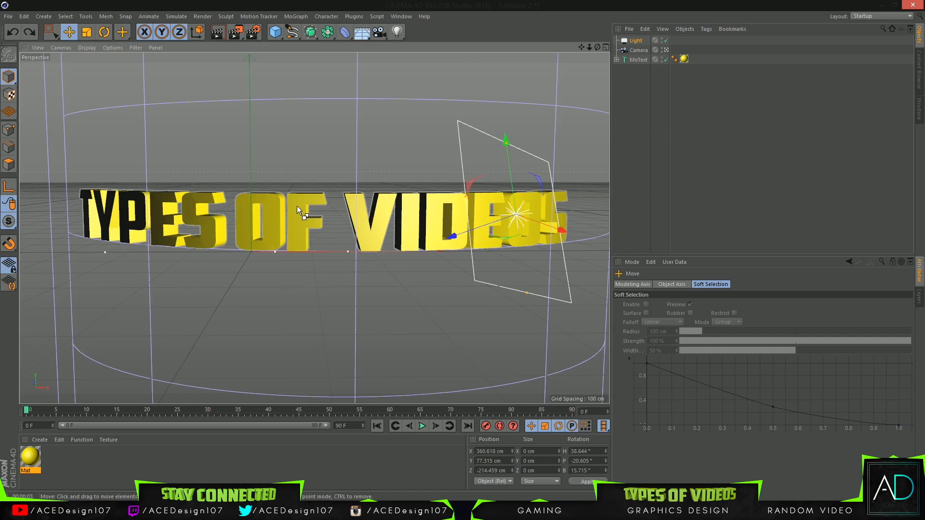
key("ctrl+z")
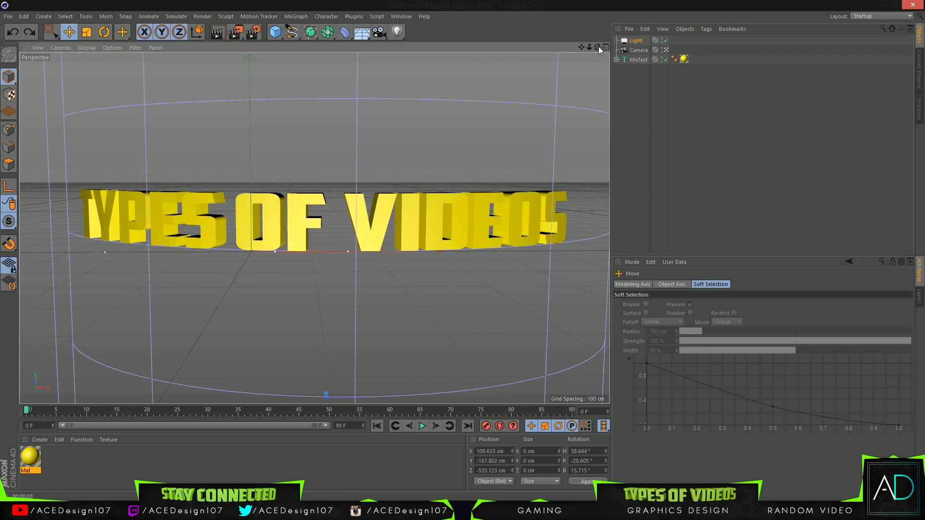
left_click(214, 32)
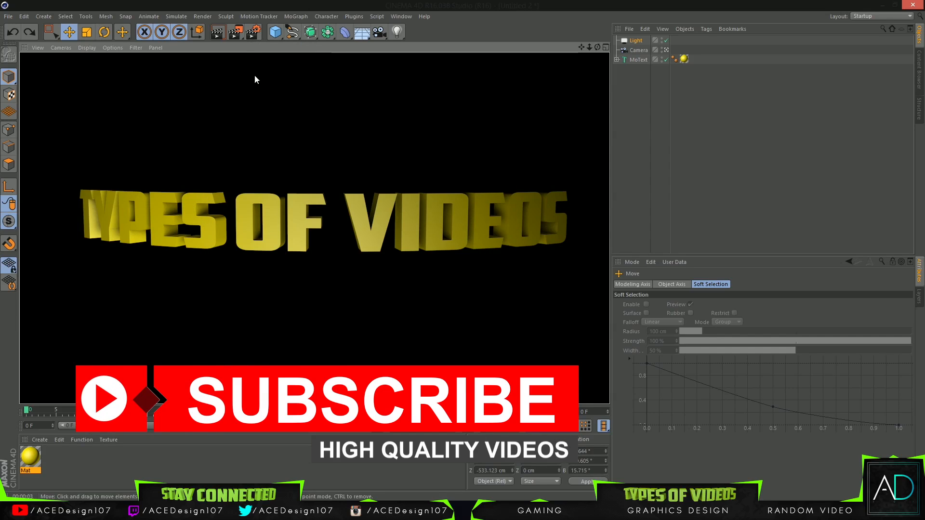
Set the save format for the regular image to PNG in the render settings, without choosing an output file
left_click(251, 33)
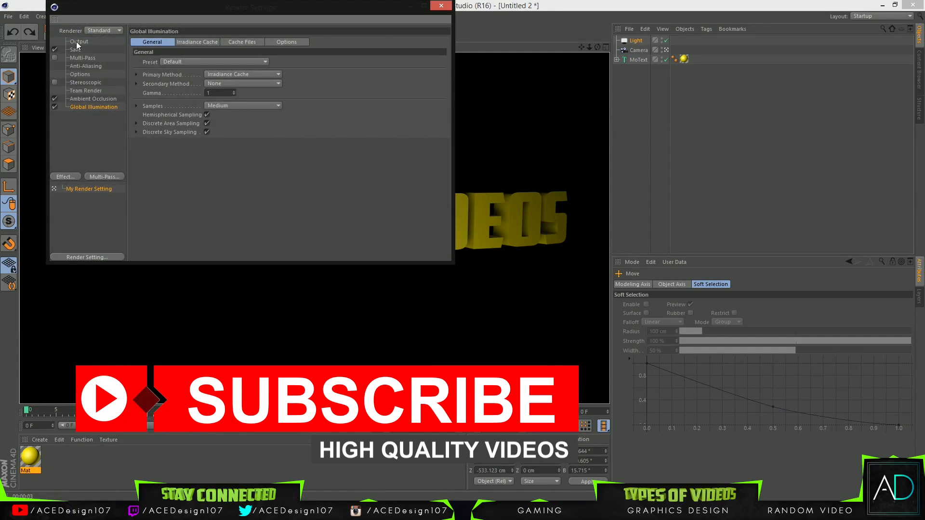
left_click(78, 42)
left_click(77, 50)
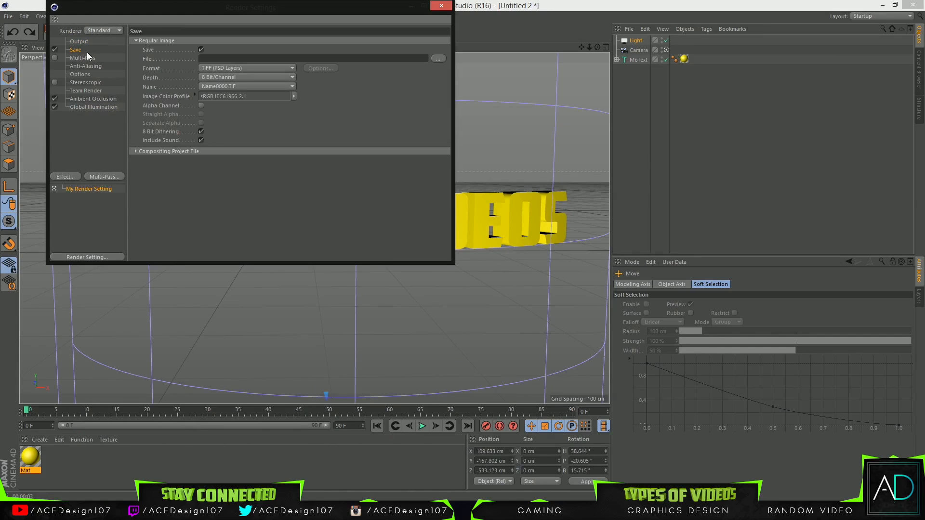
left_click(215, 68)
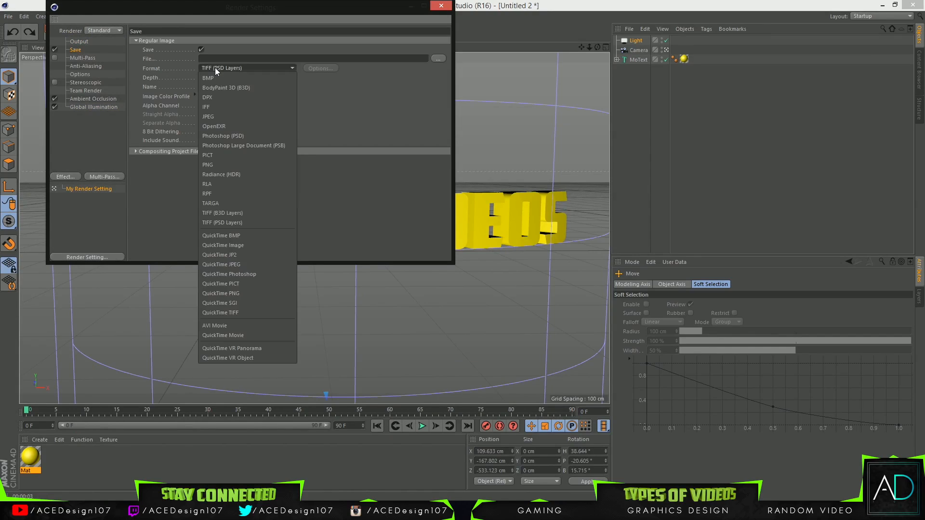
left_click(210, 163)
left_click(432, 59)
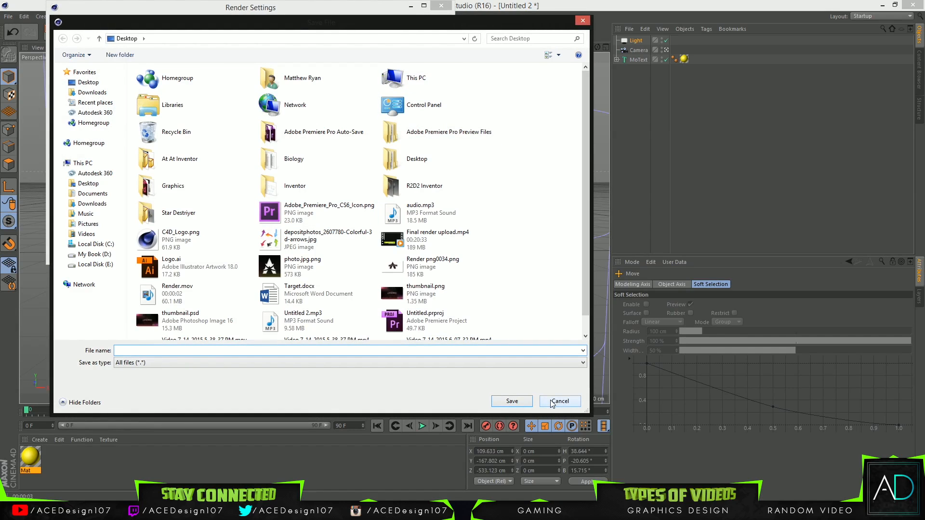
left_click(560, 401)
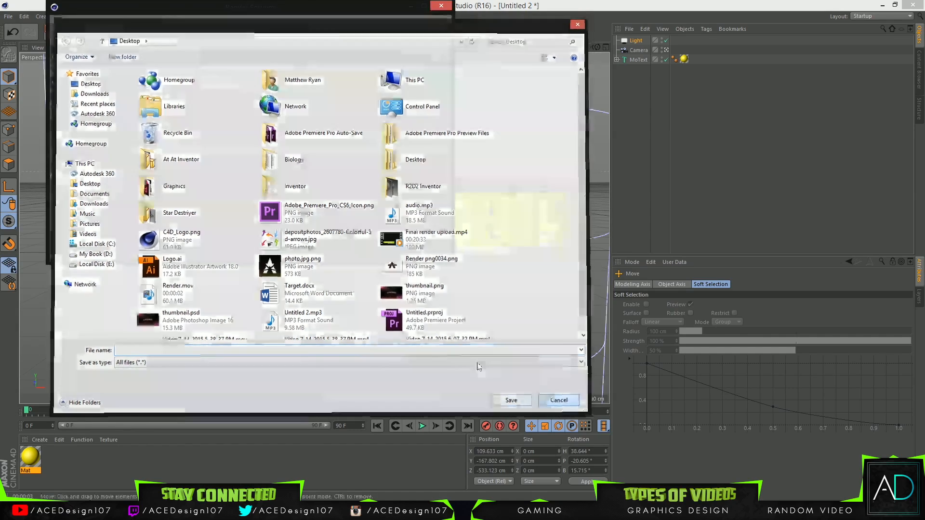
left_click(440, 7)
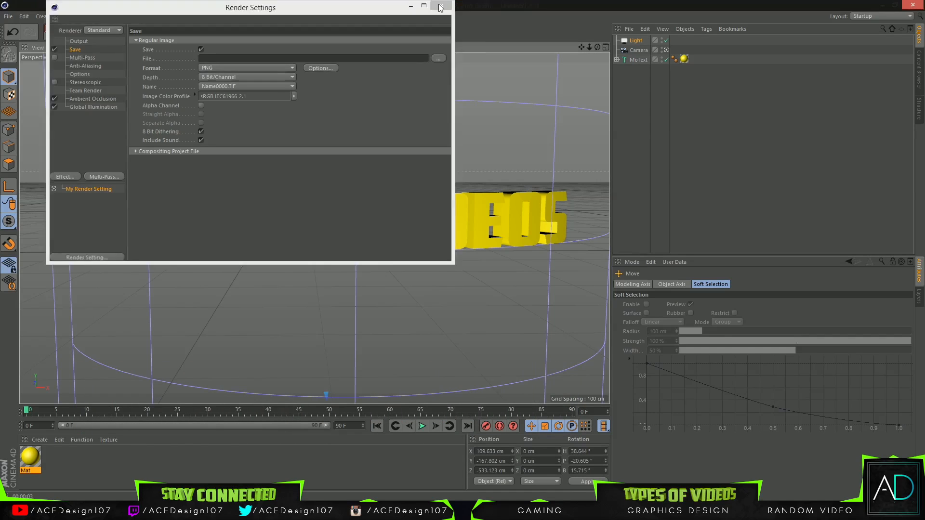